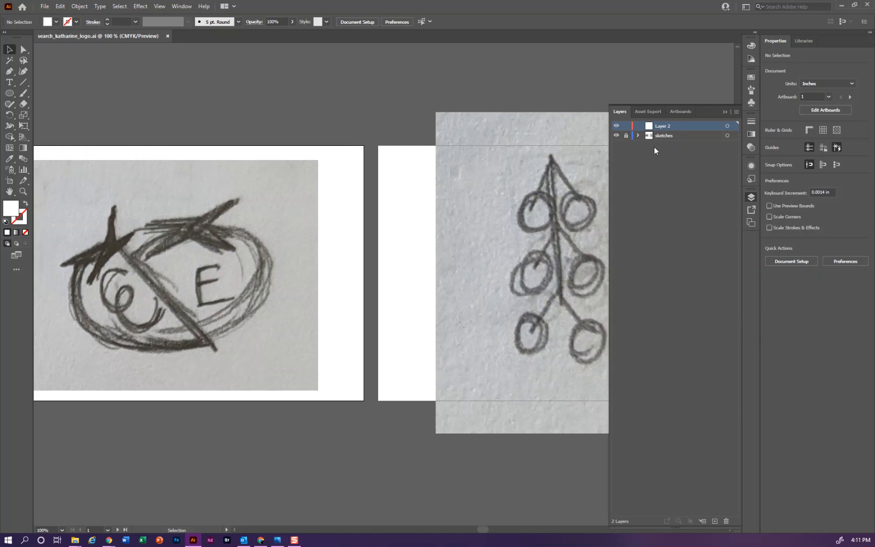
# - Draw an ellipse about 3.4 by 2.5 in over the right-hand tomato in the first sketch
pyautogui.click(751, 198)
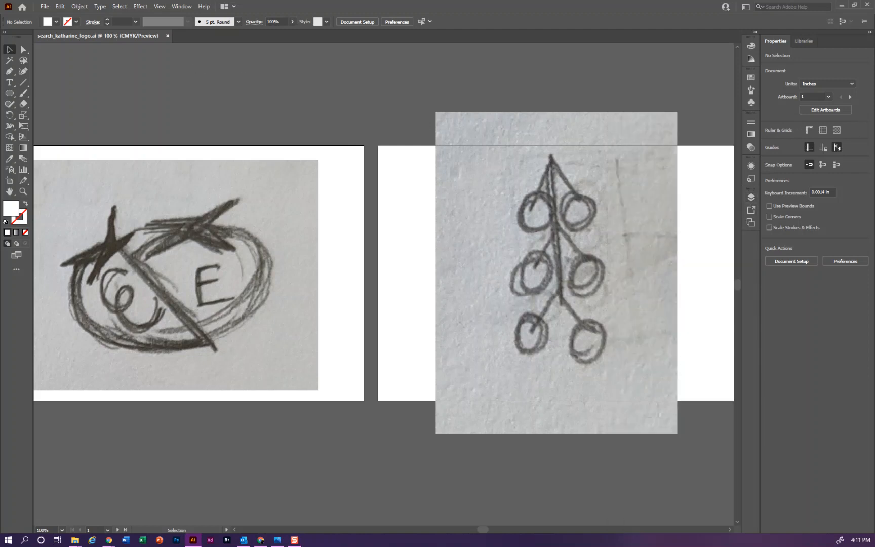
pyautogui.click(10, 93)
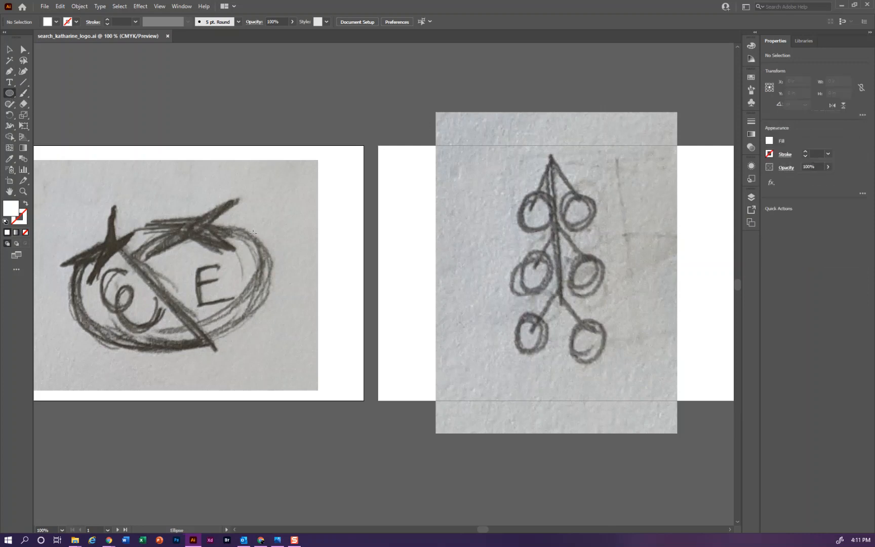
pyautogui.moveTo(253, 234)
pyautogui.mouseDown()
pyautogui.moveTo(152, 279)
pyautogui.moveTo(114, 339)
pyautogui.moveTo(98, 347)
pyautogui.mouseUp()
pyautogui.moveTo(254, 232); pyautogui.dragTo(272, 218)
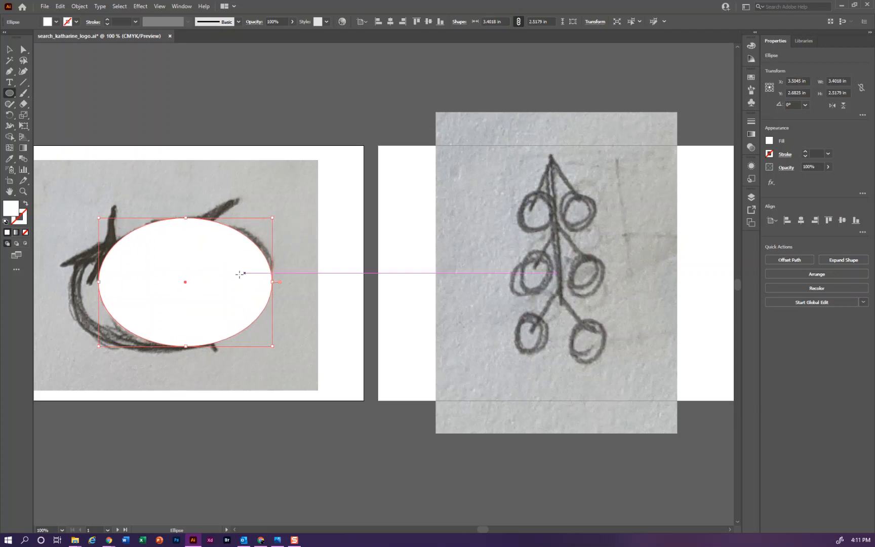
pyautogui.moveTo(233, 277); pyautogui.dragTo(237, 268)
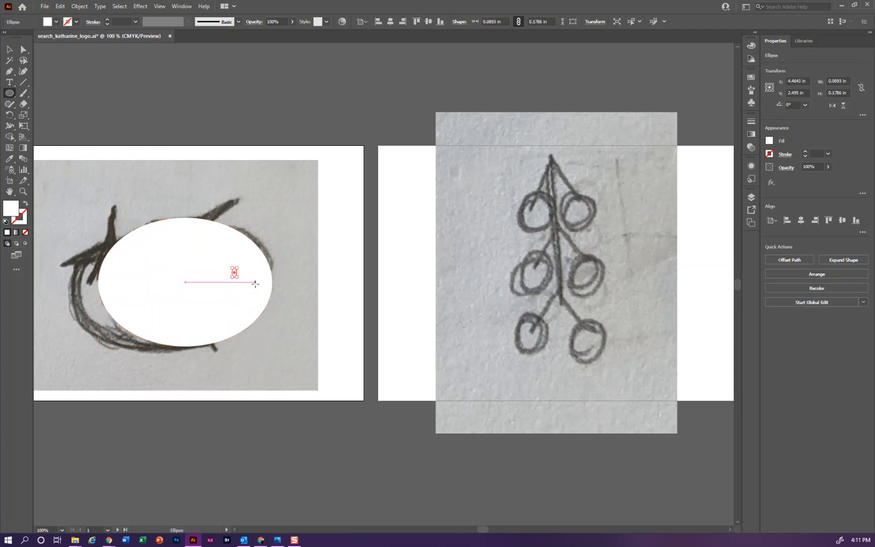
pyautogui.hotkey('ctrl', 'z')
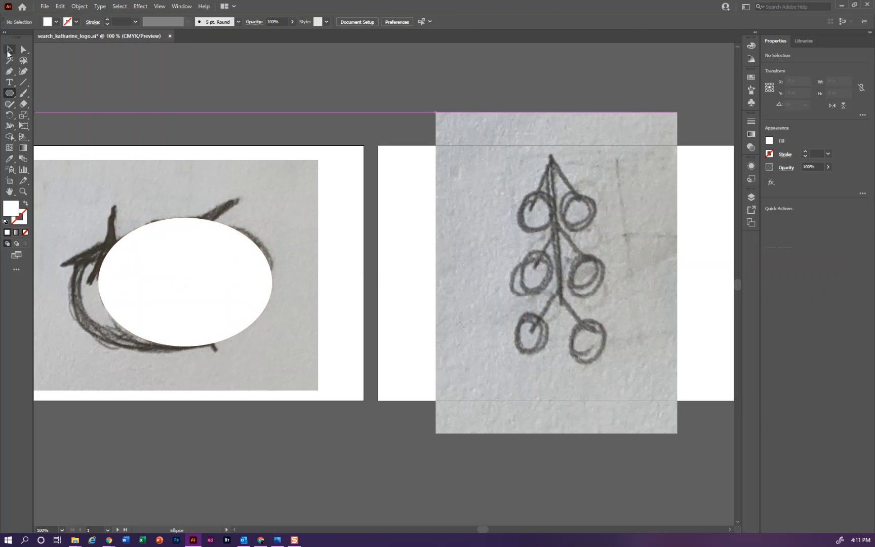
# - Shift the ellipse slightly up and right over the sketched tomato and fill it with dark red
pyautogui.click(9, 51)
pyautogui.click(215, 275)
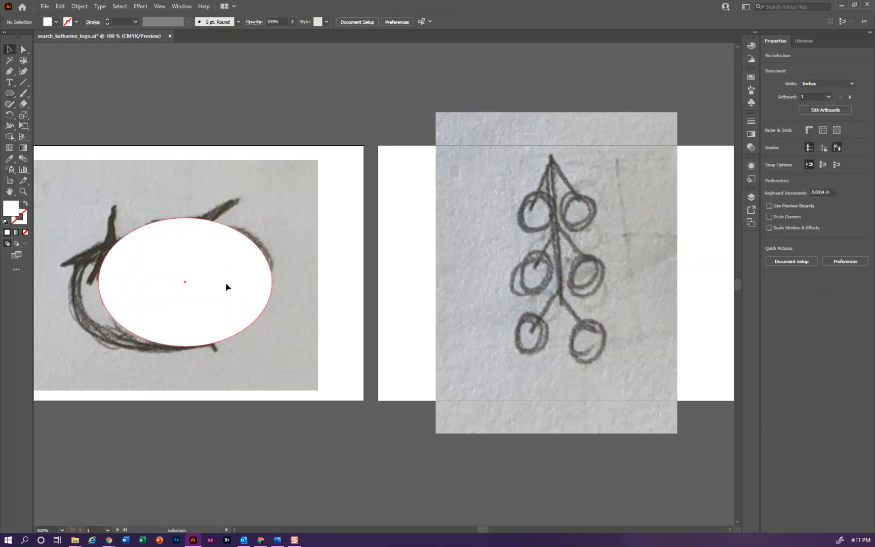
pyautogui.moveTo(226, 281); pyautogui.dragTo(229, 278)
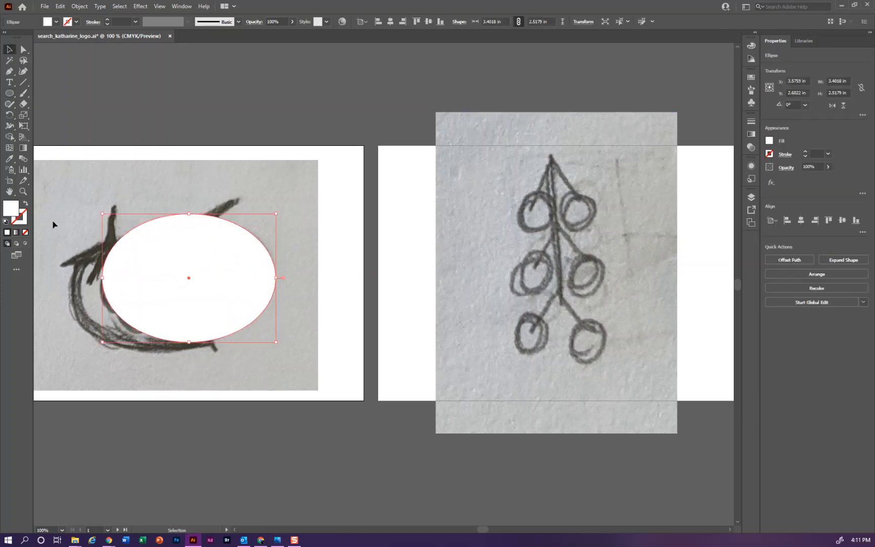
pyautogui.doubleClick(15, 212)
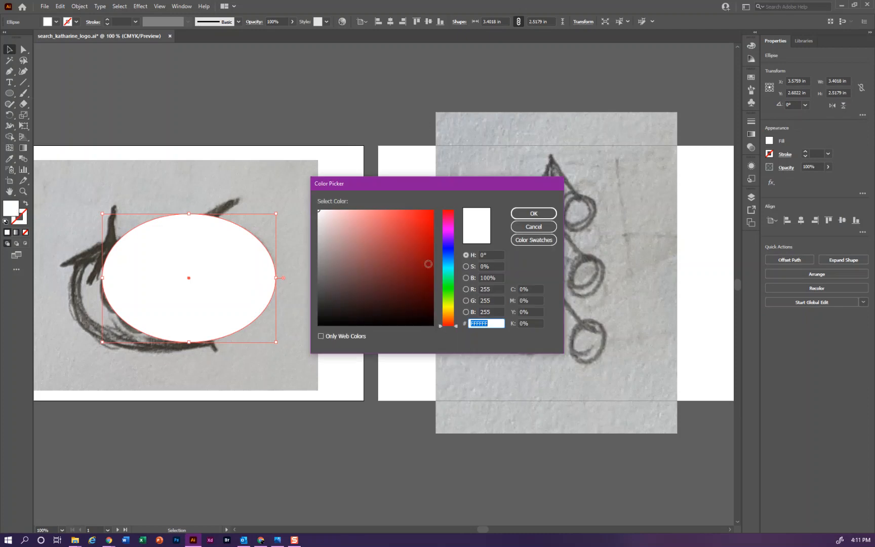
pyautogui.click(428, 262)
pyautogui.click(527, 214)
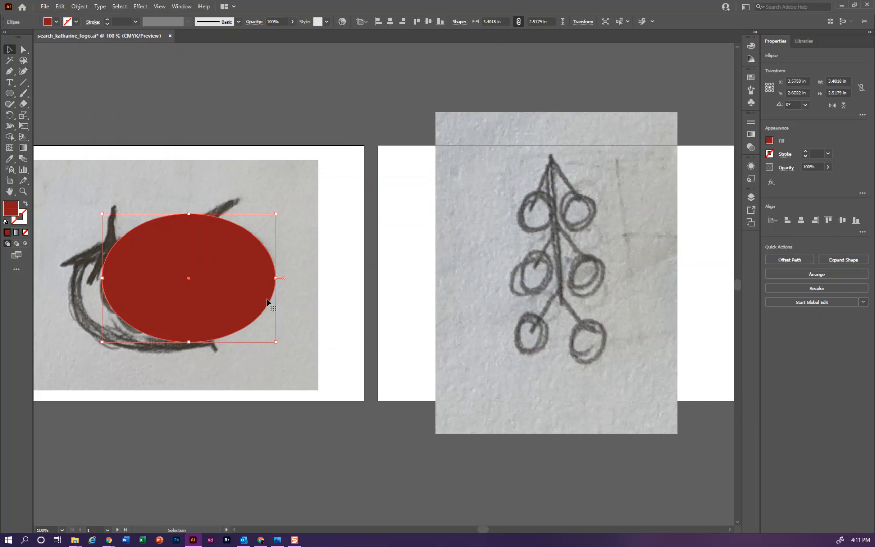
# - Expand Layer 2 and hide the red ellipse so the sketch beneath is uncovered
pyautogui.click(751, 197)
pyautogui.click(627, 136)
pyautogui.click(638, 126)
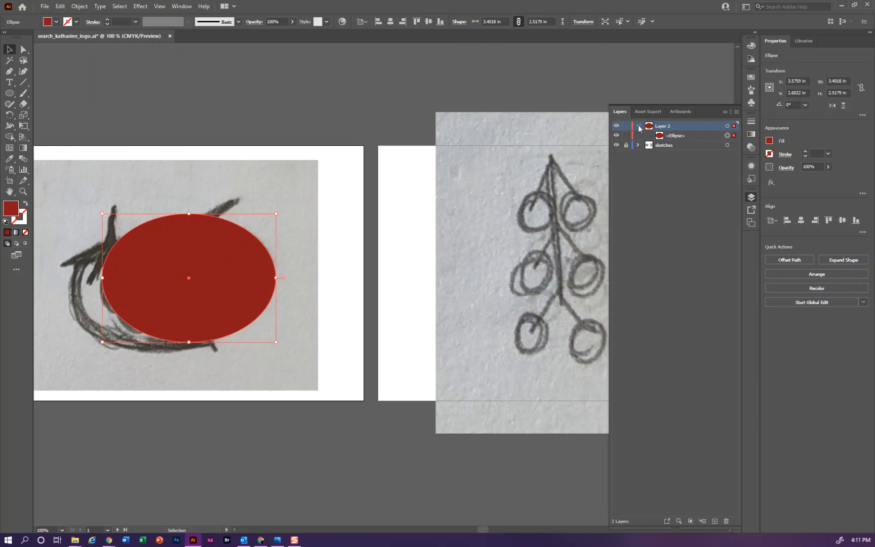
pyautogui.click(616, 135)
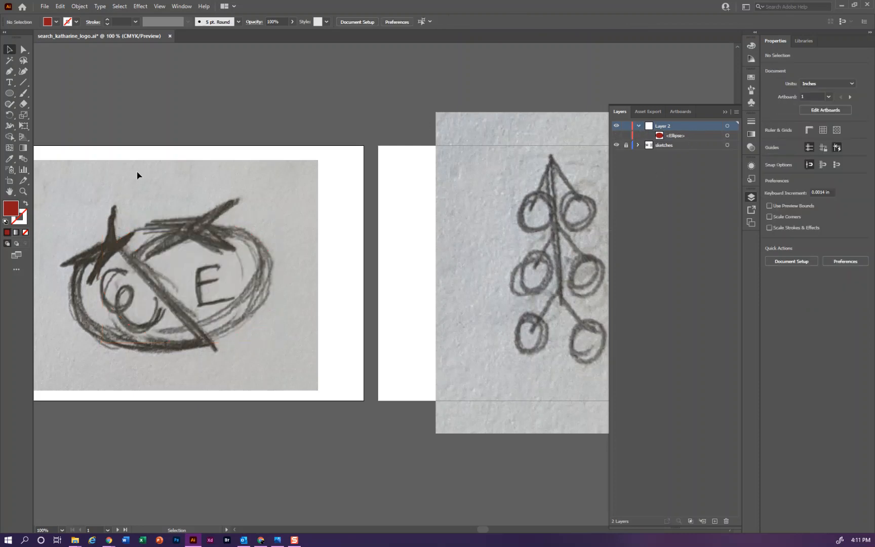
# - Trace the left tomato half with the Pen tool as a closed shape with a straight diagonal edge and a curved outer edge
pyautogui.click(9, 71)
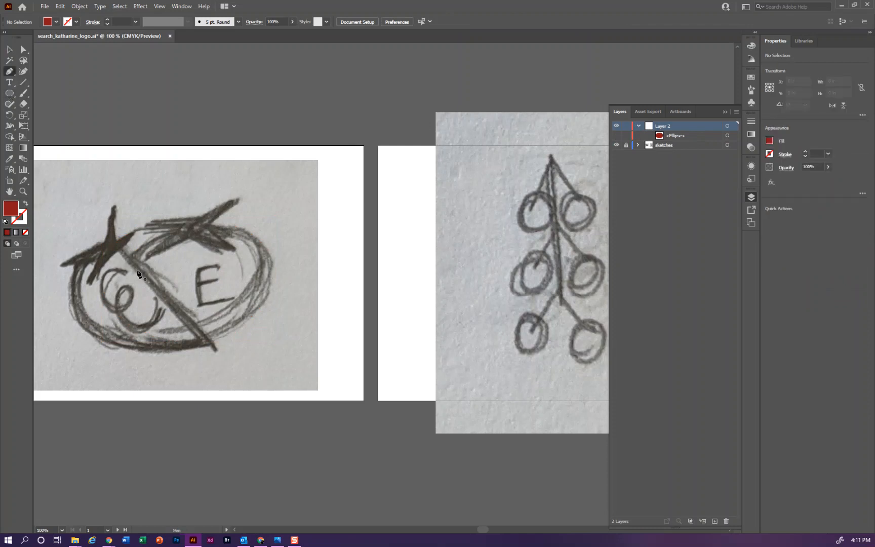
pyautogui.click(207, 342)
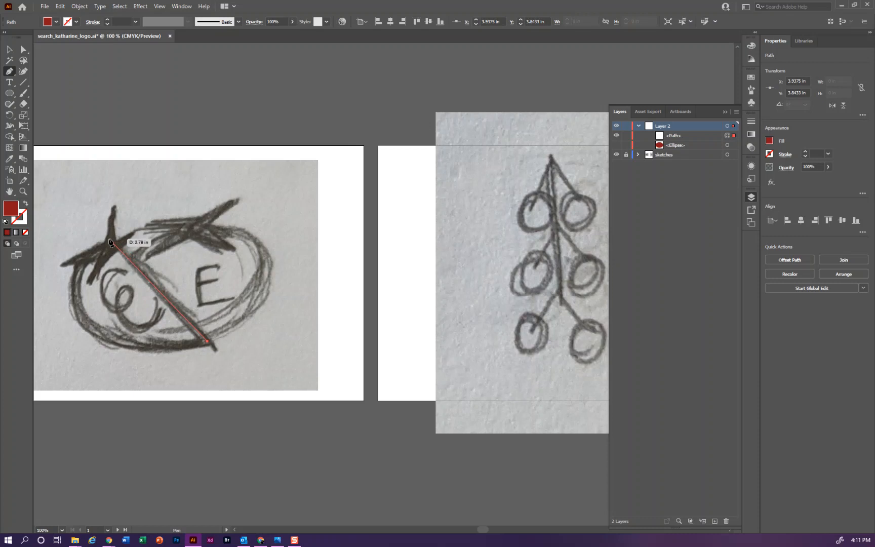
pyautogui.click(109, 240)
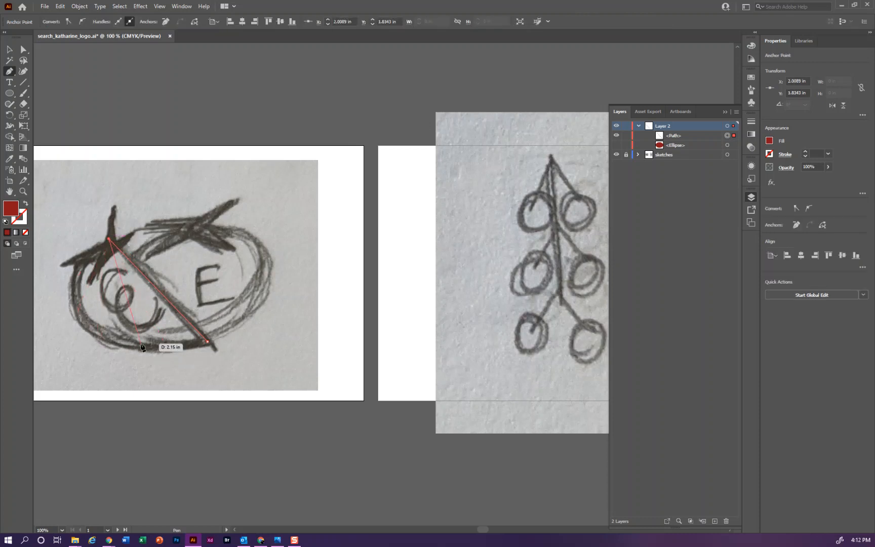
pyautogui.moveTo(80, 324); pyautogui.dragTo(109, 379)
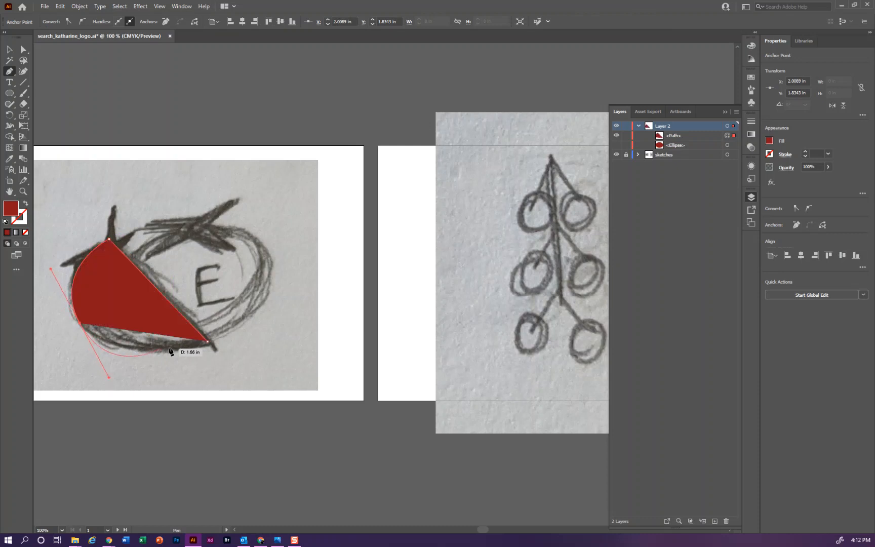
pyautogui.click(208, 343)
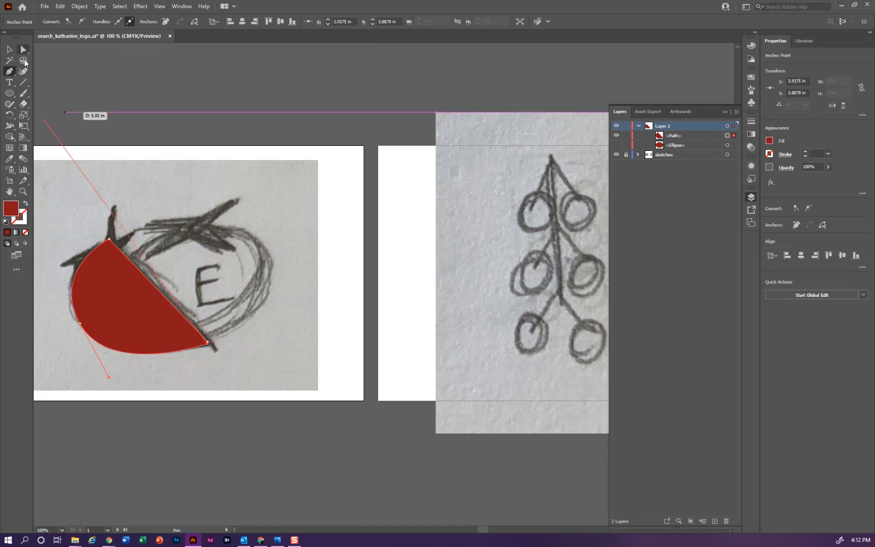
pyautogui.moveTo(207, 343); pyautogui.dragTo(239, 359)
pyautogui.hotkey('ctrl', 'z')
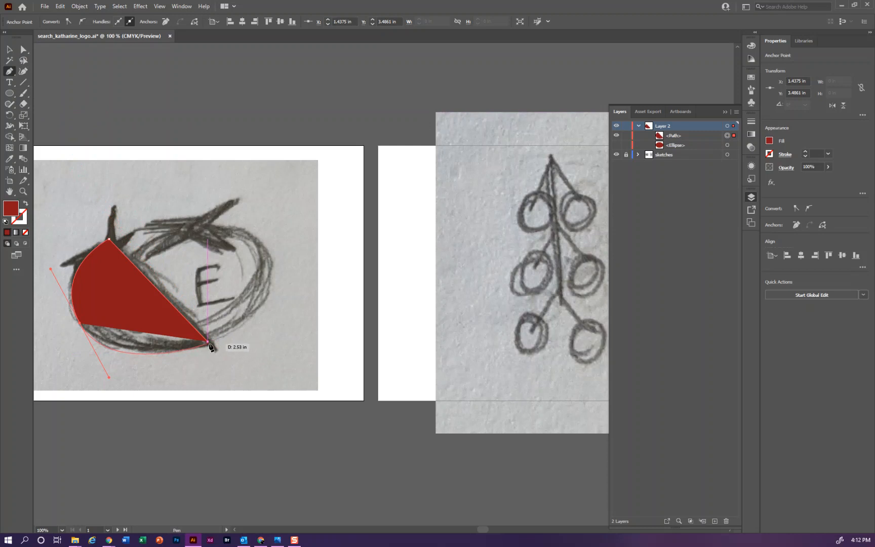
pyautogui.click(207, 343)
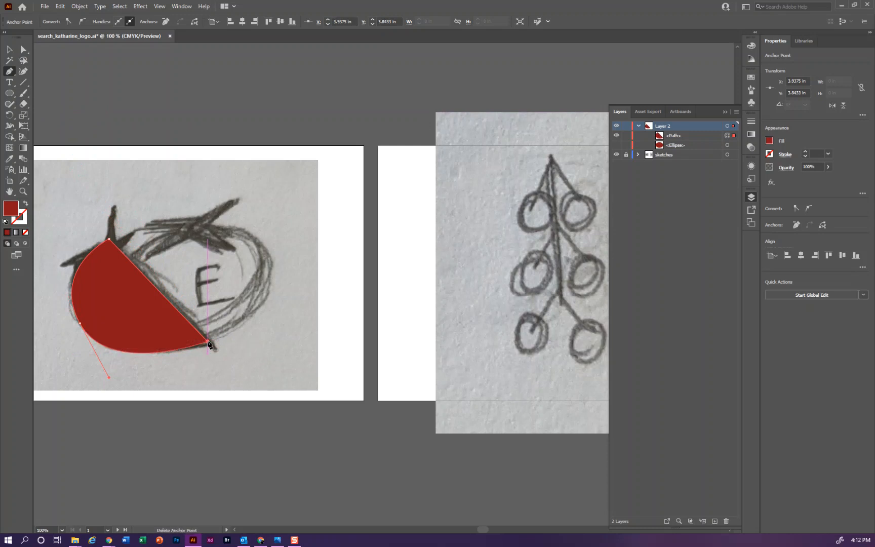
# - Reshape the traced shape's outer curve to fit the sketch, swapping fill and stroke while adjusting, and restore the red fill
pyautogui.click(23, 49)
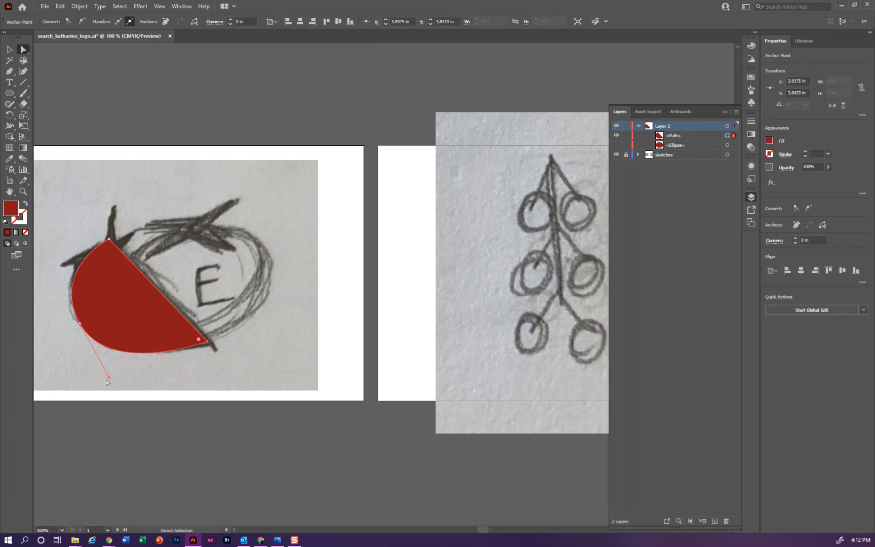
pyautogui.moveTo(109, 376); pyautogui.dragTo(117, 376)
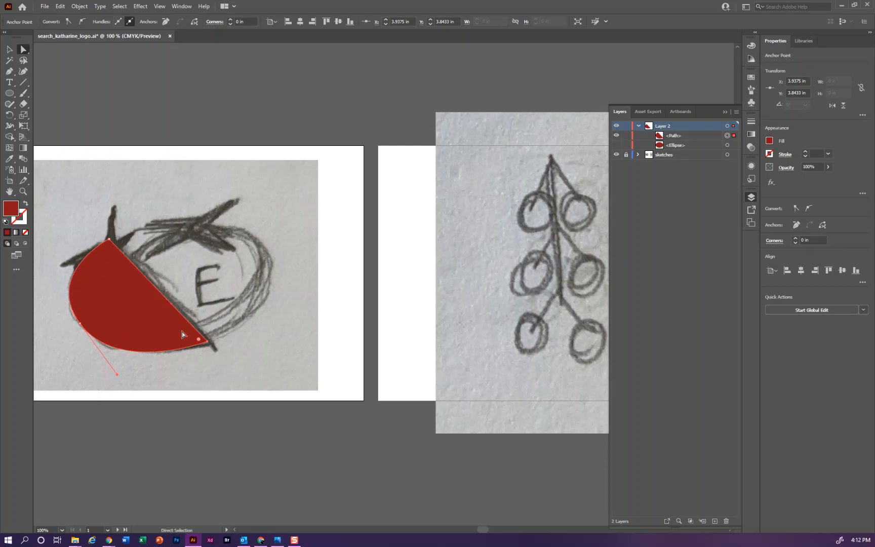
pyautogui.click(27, 205)
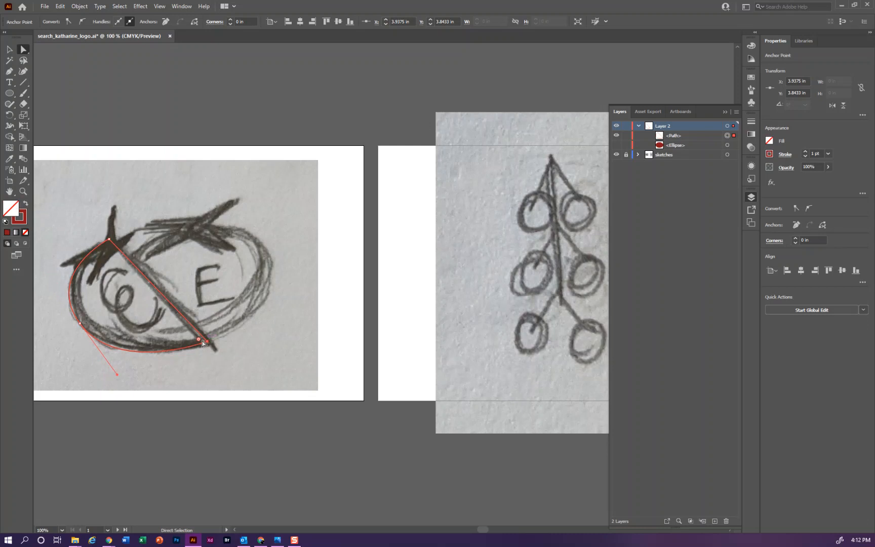
pyautogui.moveTo(117, 375); pyautogui.dragTo(119, 375)
pyautogui.moveTo(80, 325); pyautogui.dragTo(84, 325)
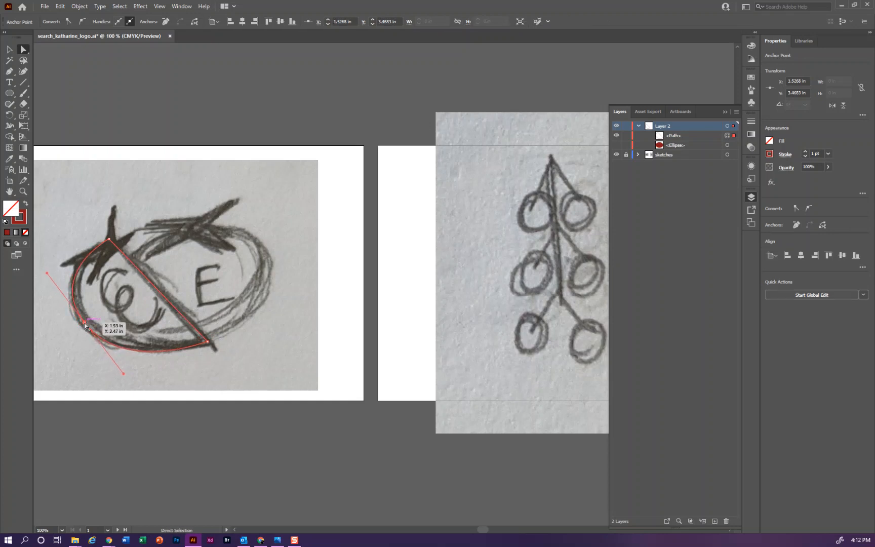
pyautogui.click(26, 205)
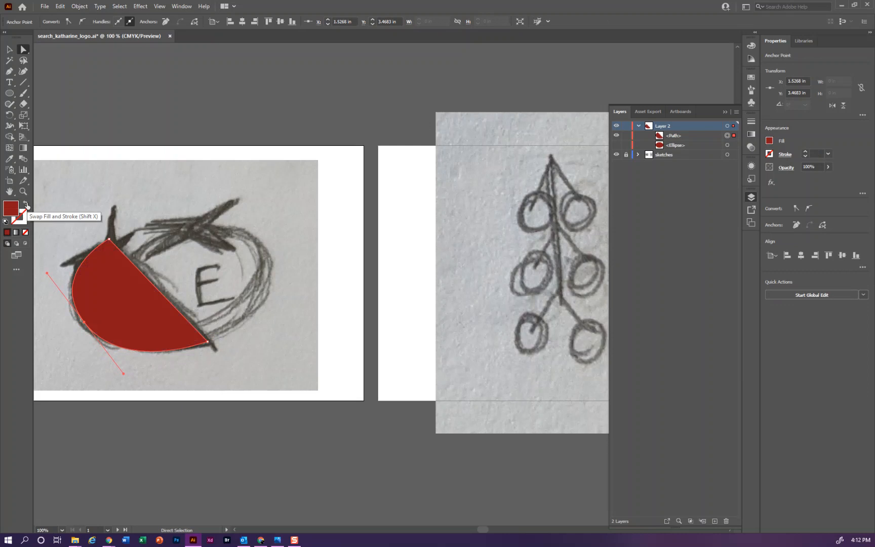
# - Try the red half-tomato shape at 35% opacity and return it to 100%
pyautogui.click(752, 148)
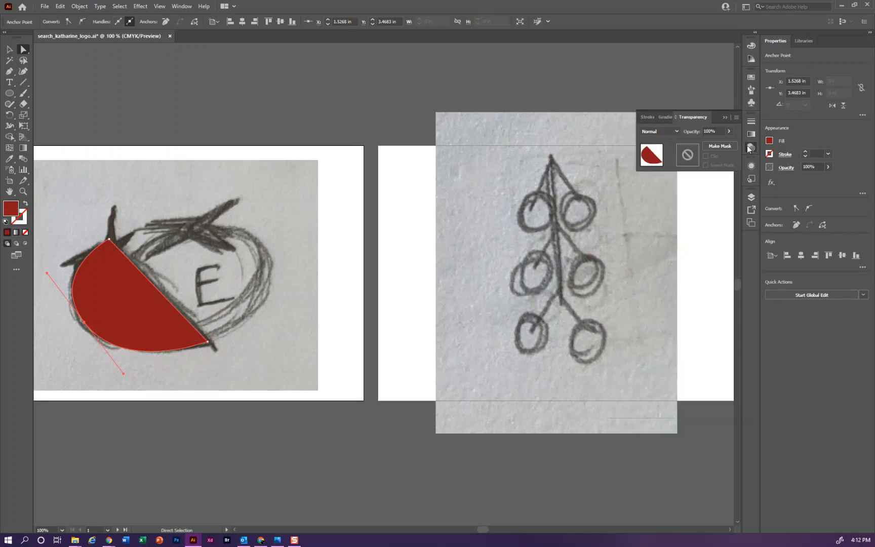
pyautogui.click(729, 131)
pyautogui.moveTo(728, 144); pyautogui.dragTo(705, 146)
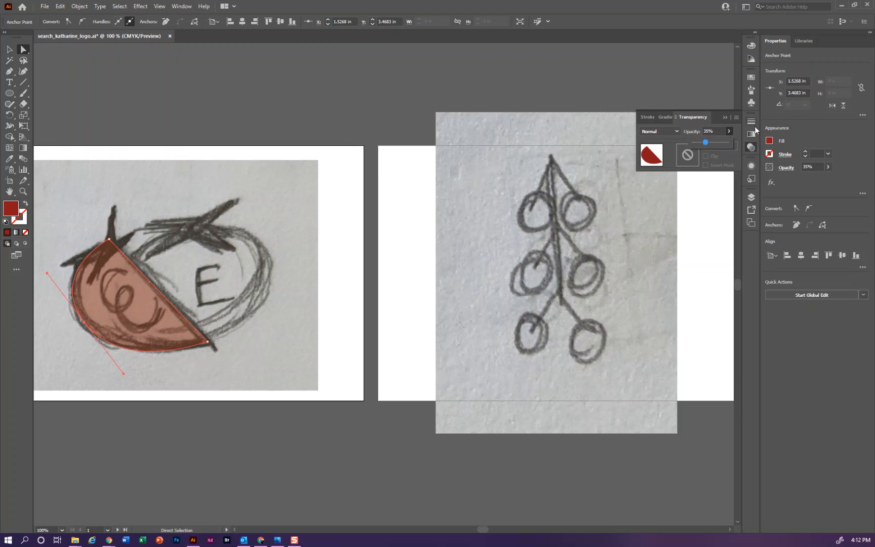
pyautogui.moveTo(706, 142); pyautogui.dragTo(736, 140)
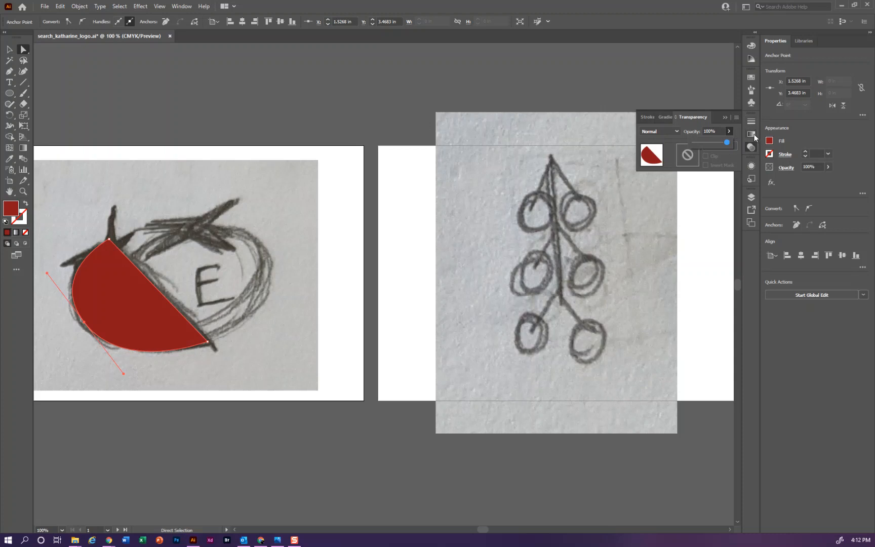
pyautogui.click(752, 150)
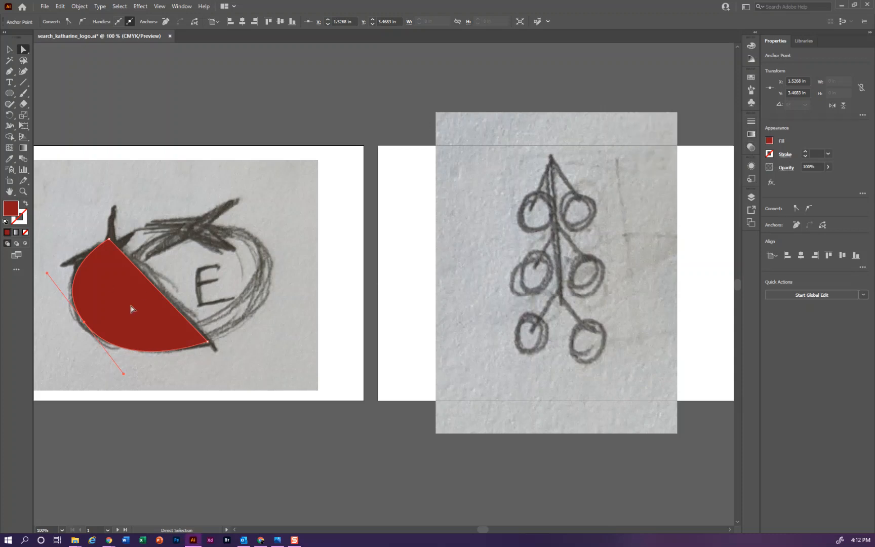
# - Hide the traced red shape and add the text "E" above the first artboard
pyautogui.click(751, 196)
pyautogui.click(616, 135)
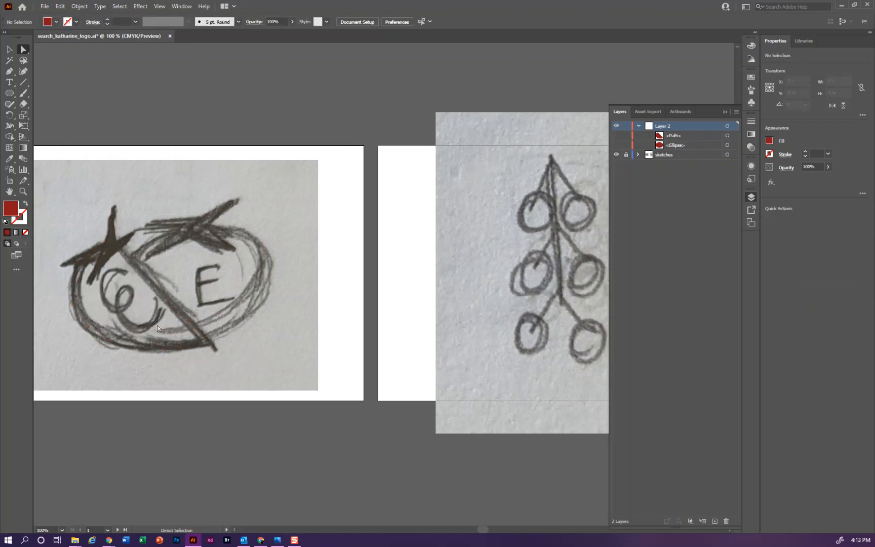
pyautogui.click(8, 84)
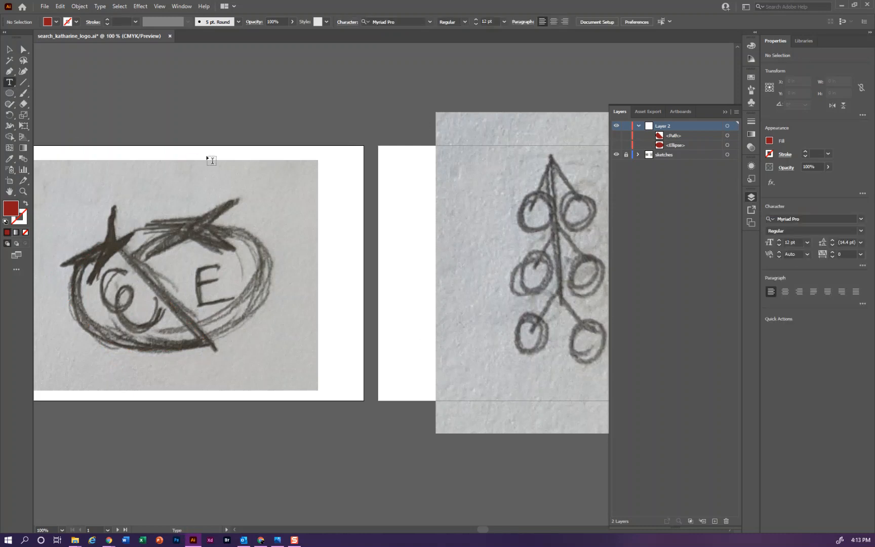
pyautogui.click(190, 99)
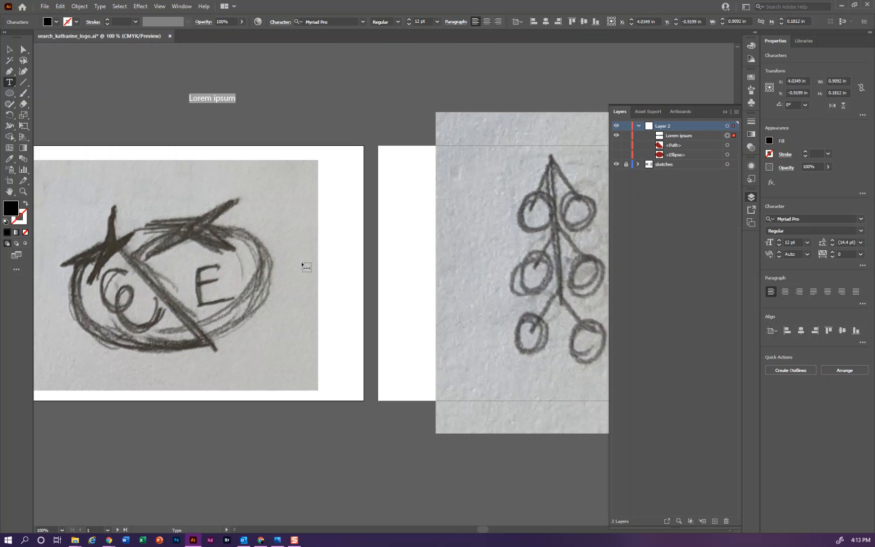
pyautogui.write('E')
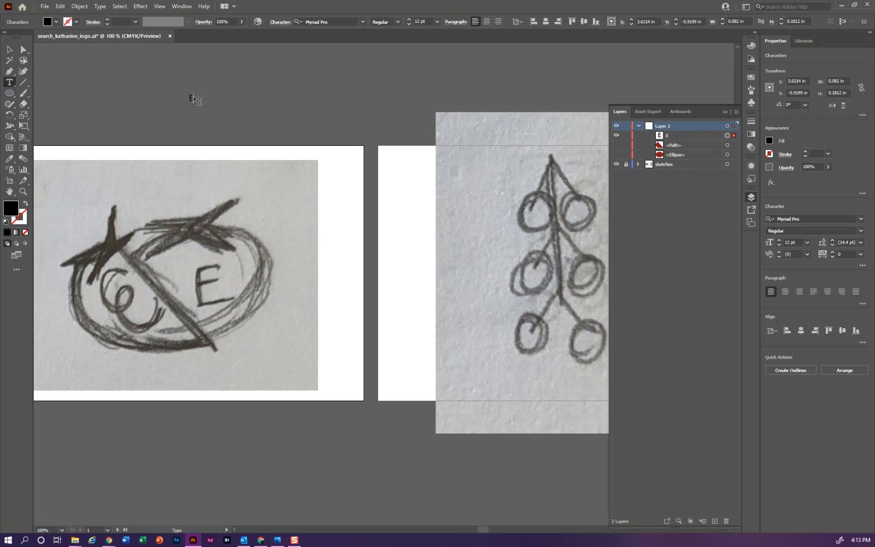
# - Select the letter E and enlarge it to 90 pt
pyautogui.moveTo(194, 97); pyautogui.dragTo(186, 96)
pyautogui.press('ctrl')
pyautogui.hotkey('ctrl', 'shift', '.')
pyautogui.hotkey('ctrl', 'shift', '.')
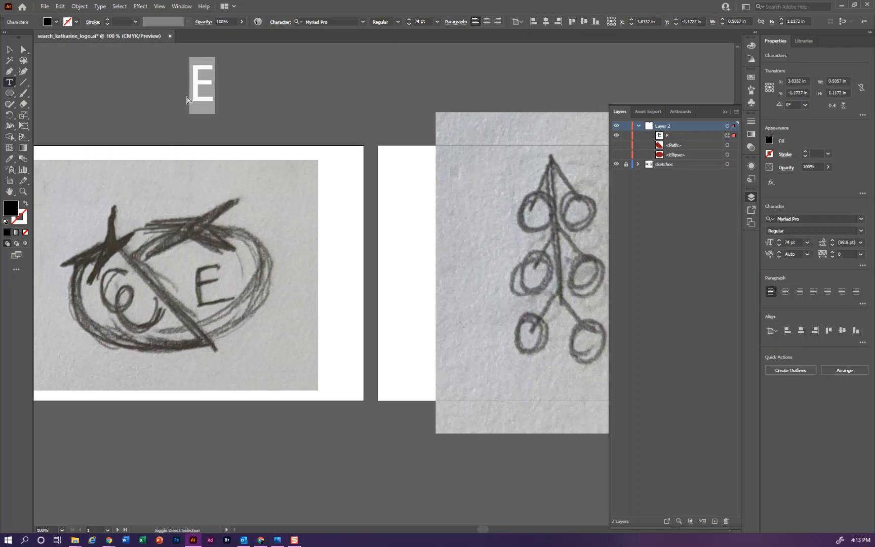
pyautogui.hotkey('ctrl', 'shift', ',')
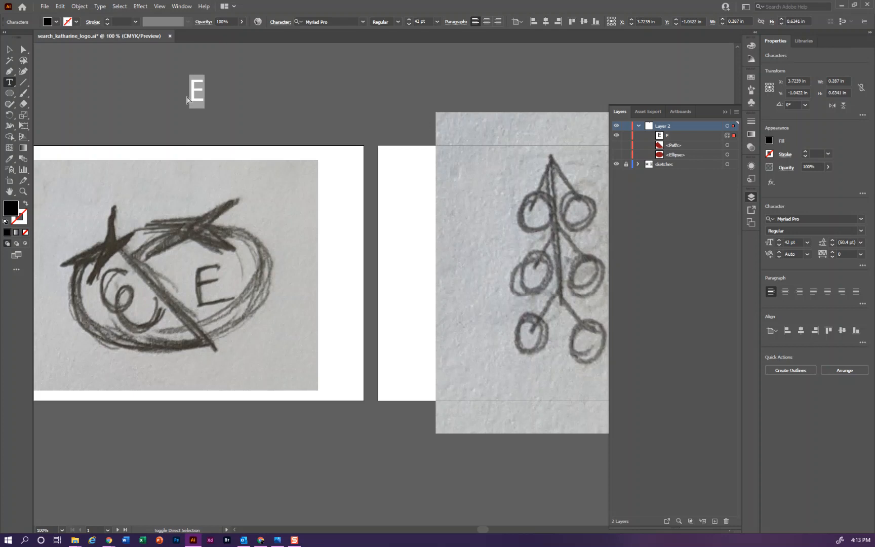
pyautogui.hotkey('ctrl', 'shift', '.')
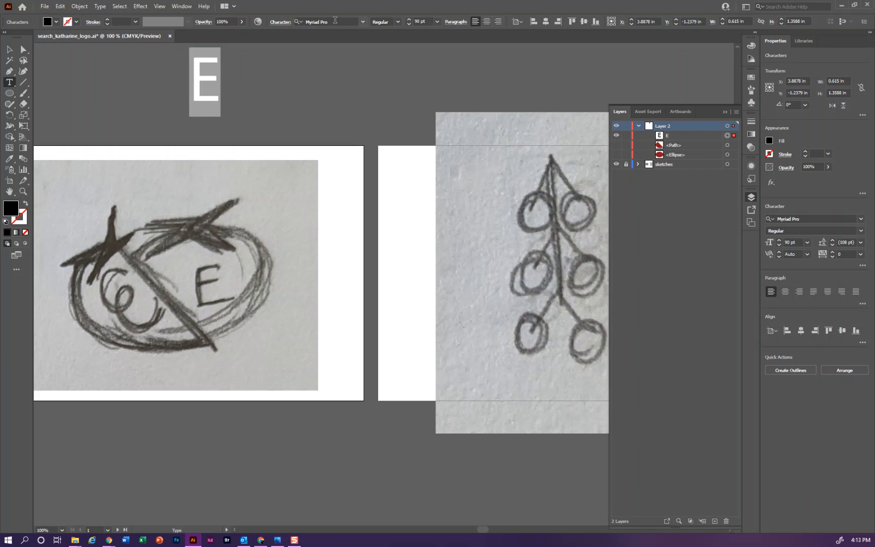
# - Set the font of the letter E to Onyx
pyautogui.click(285, 23)
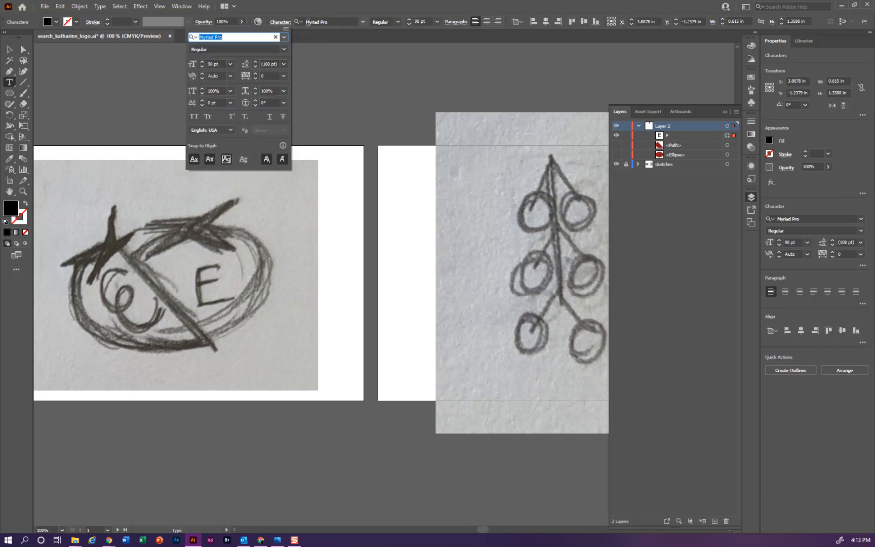
pyautogui.click(363, 21)
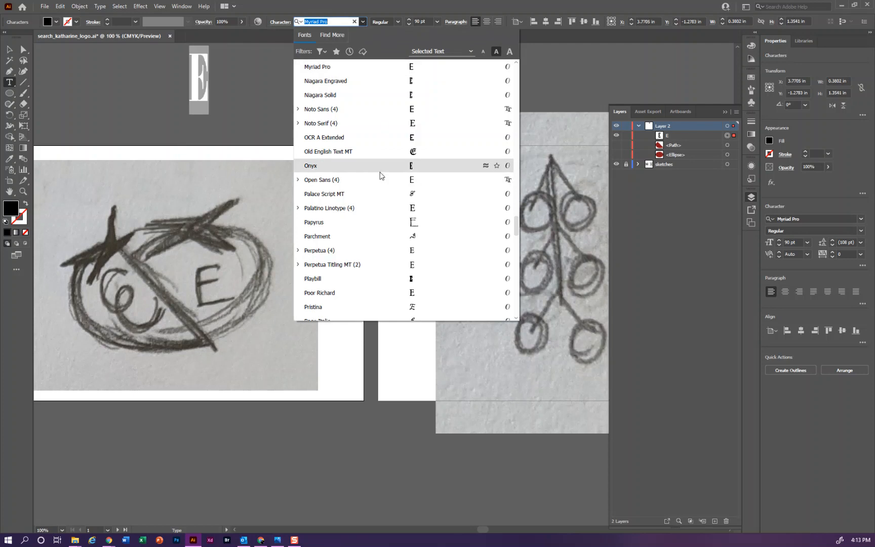
pyautogui.click(380, 171)
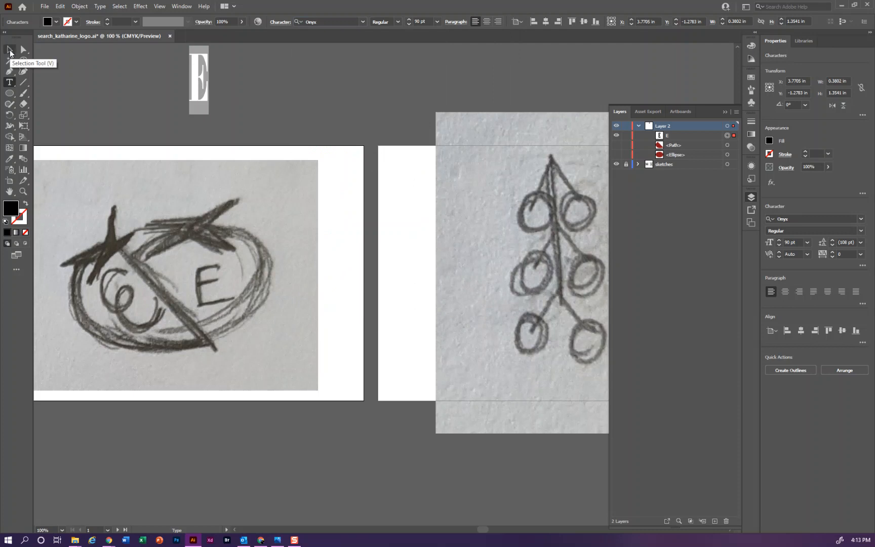
# - Duplicate the Onyx E beside itself and set the copy's font to Brush Script MT Italic
pyautogui.click(9, 50)
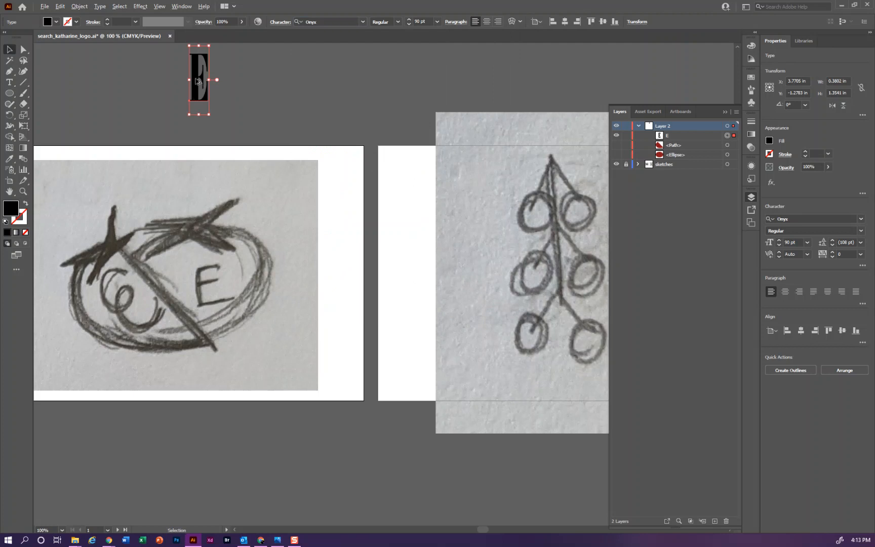
pyautogui.moveTo(197, 81); pyautogui.dragTo(244, 81)
pyautogui.click(363, 22)
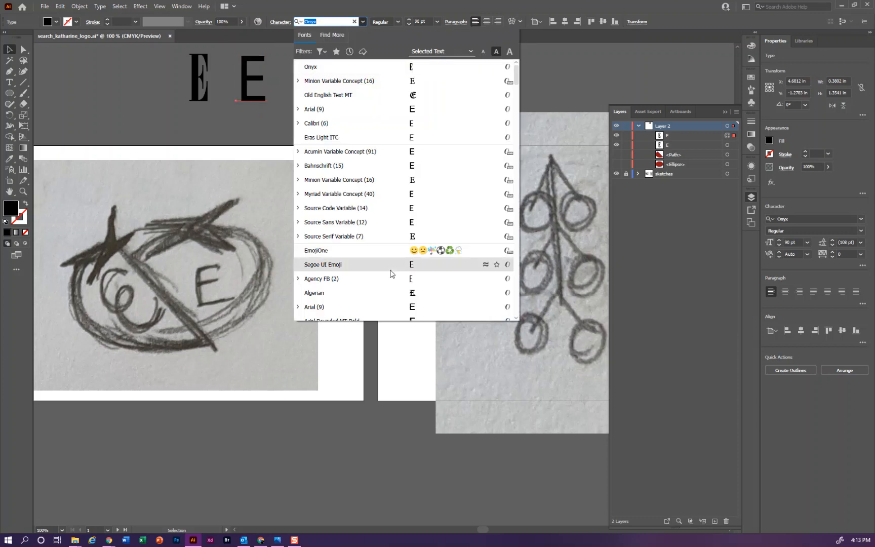
pyautogui.scroll(-8, 390, 274)
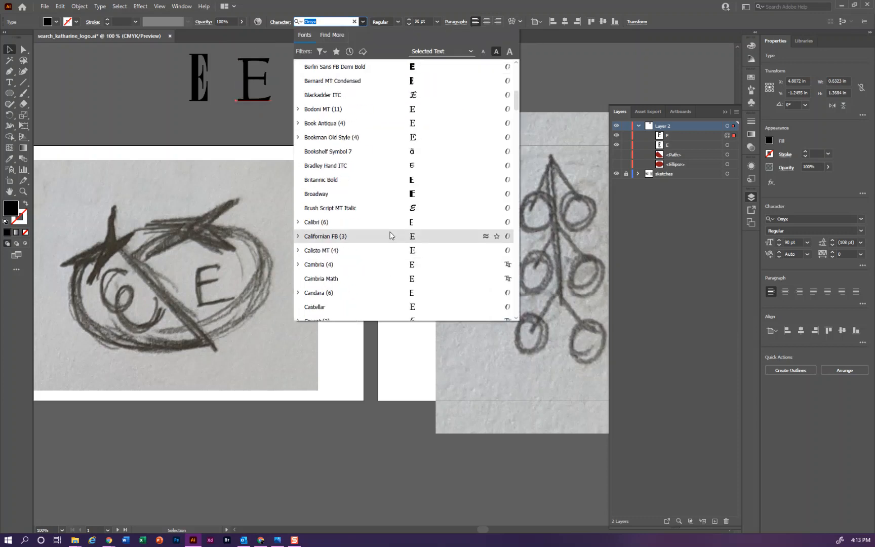
pyautogui.click(389, 216)
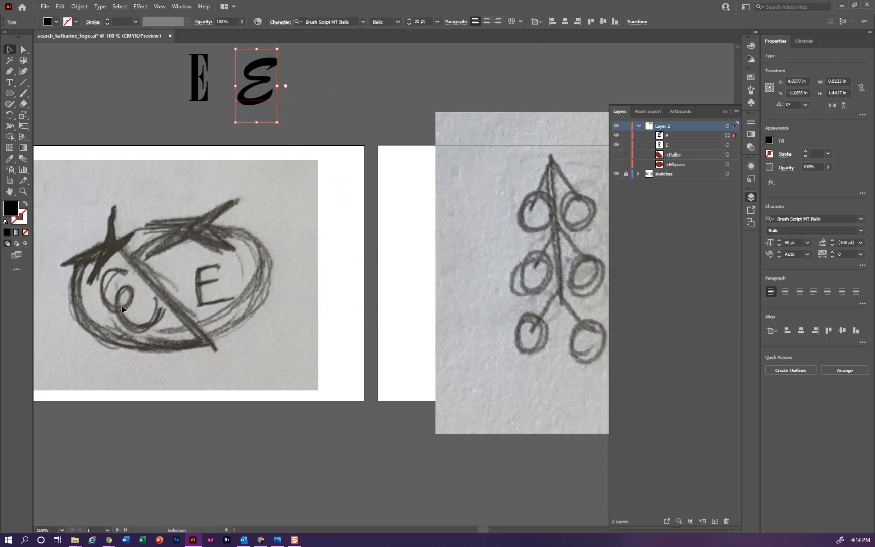
pyautogui.click(297, 82)
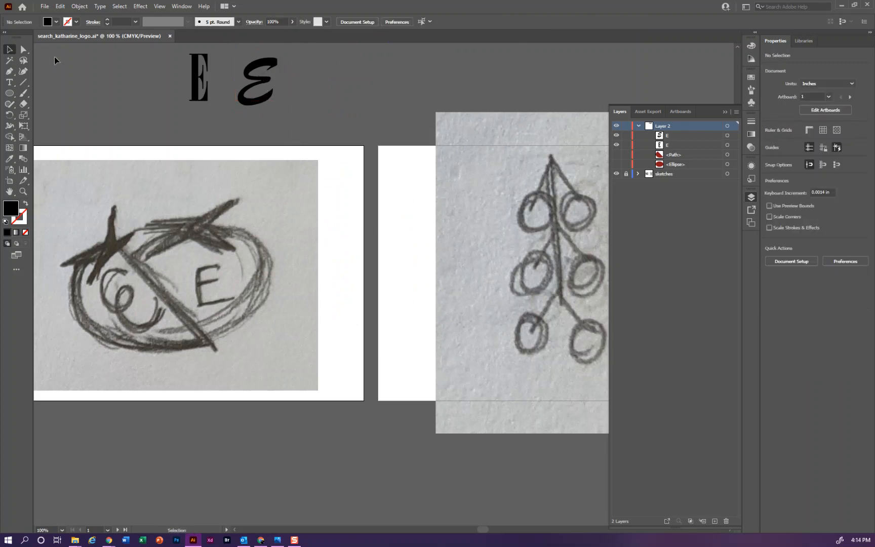
# - Duplicate the Brush Script E to its right and set the copy's font to Caveat
pyautogui.click(262, 82)
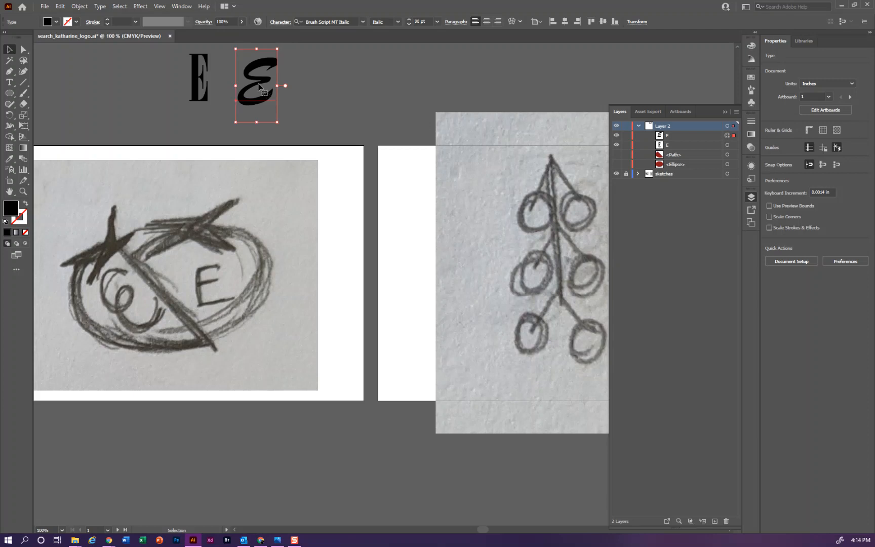
pyautogui.moveTo(263, 83); pyautogui.dragTo(310, 87)
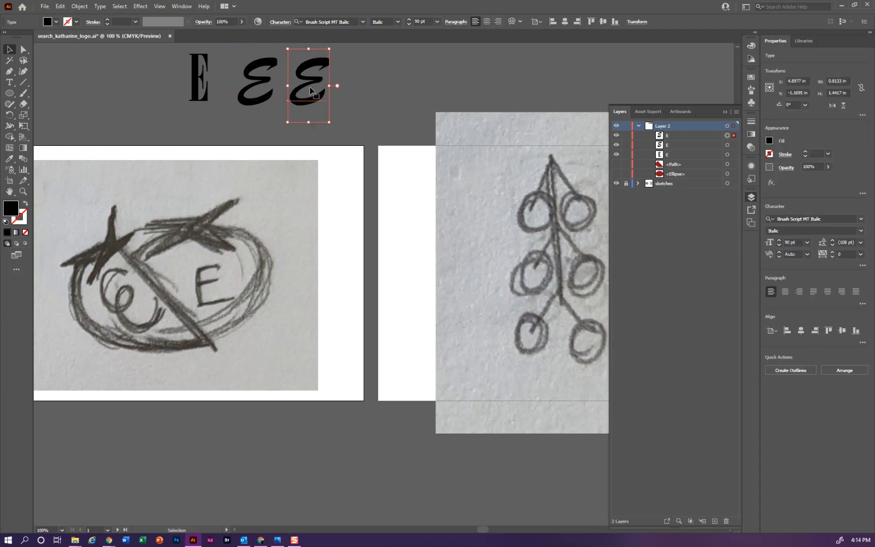
pyautogui.click(362, 21)
pyautogui.scroll(-12, 395, 218)
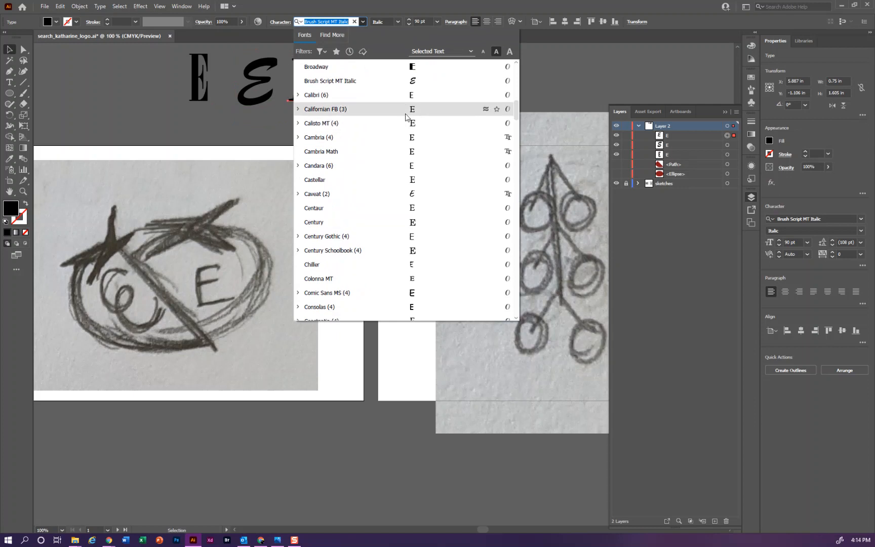
pyautogui.click(427, 200)
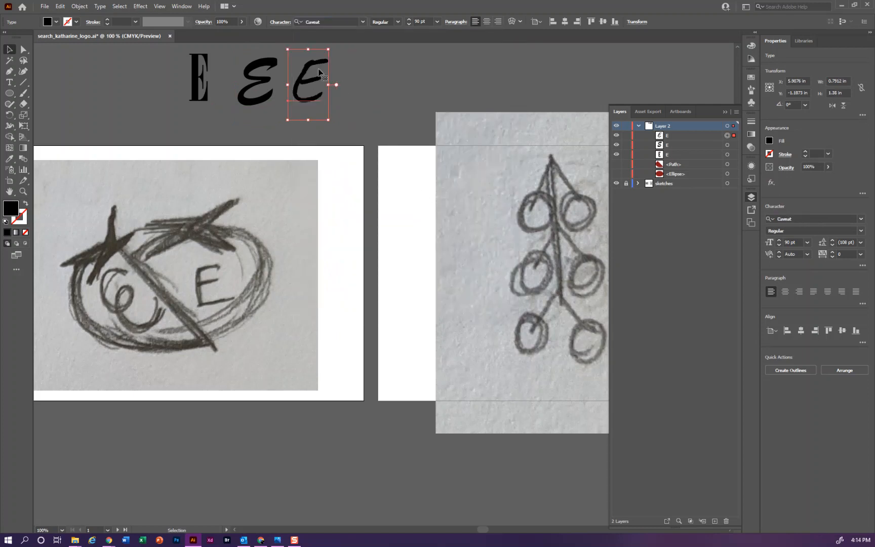
# - Duplicate the Caveat E to its right and set the copy's font to French Script MT
pyautogui.moveTo(311, 81); pyautogui.dragTo(365, 81)
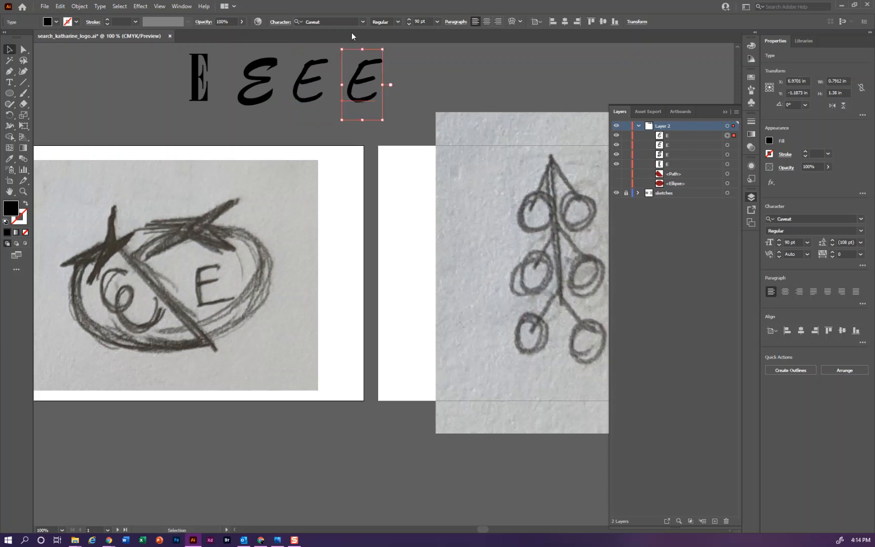
pyautogui.click(362, 21)
pyautogui.scroll(-15, 438, 259)
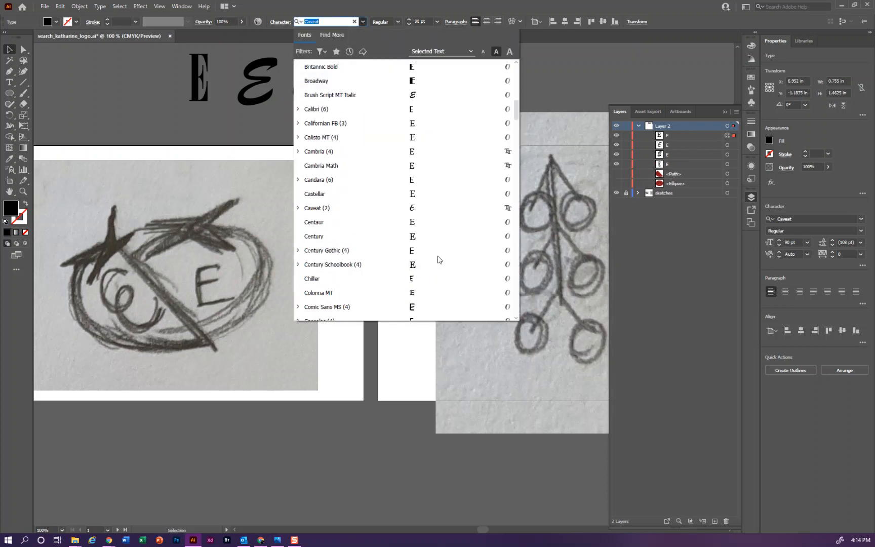
pyautogui.scroll(-5, 438, 259)
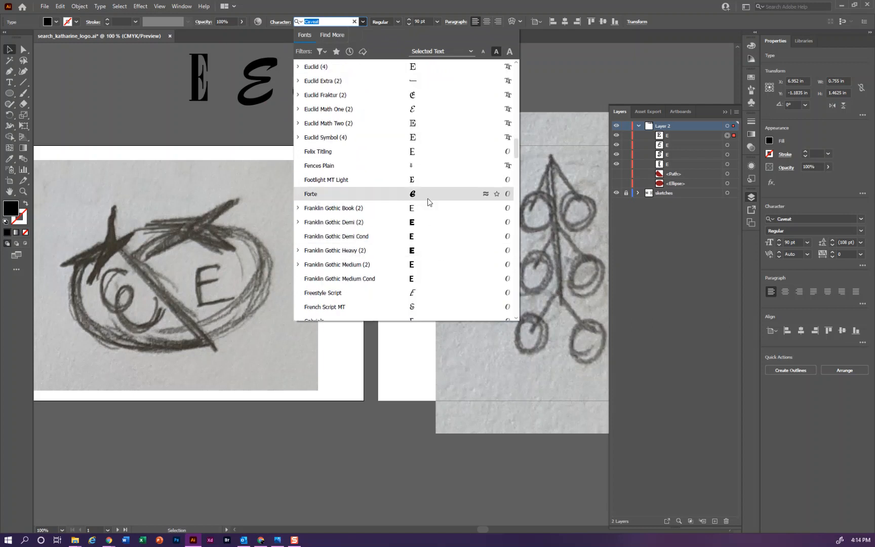
pyautogui.click(422, 306)
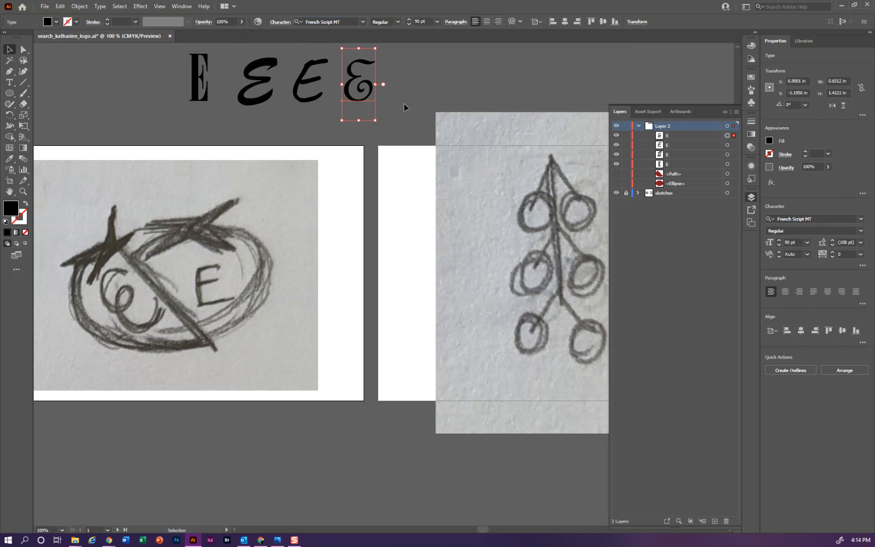
pyautogui.click(321, 116)
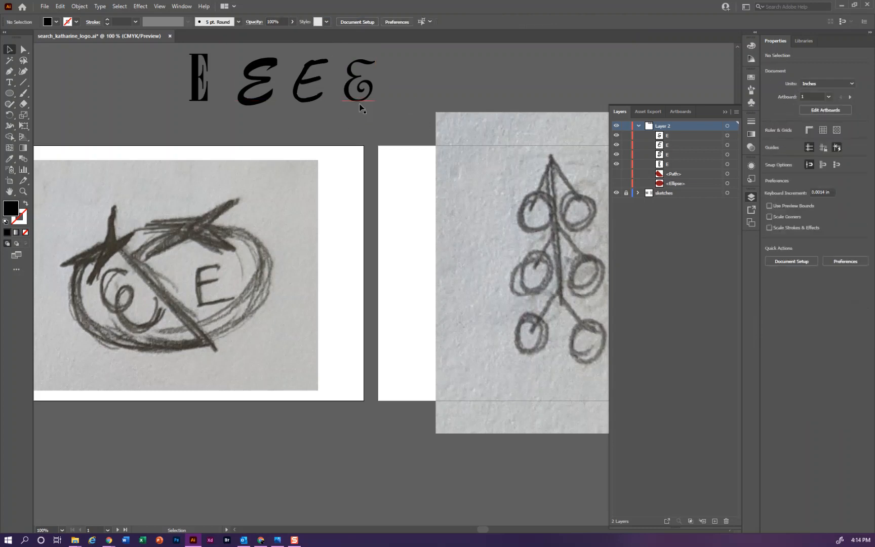
# - Delete the Caveat and Onyx letters and place the French Script E beside the Brush Script E
pyautogui.moveTo(348, 89)
pyautogui.mouseDown()
pyautogui.moveTo(327, 134)
pyautogui.moveTo(93, 324)
pyautogui.moveTo(372, 103)
pyautogui.mouseUp()
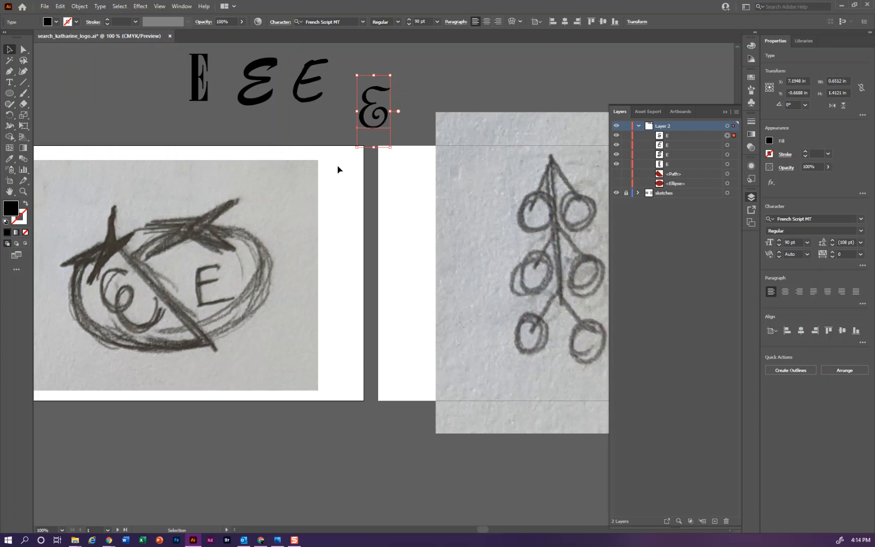
pyautogui.moveTo(258, 84)
pyautogui.mouseDown()
pyautogui.moveTo(135, 323)
pyautogui.moveTo(127, 302)
pyautogui.moveTo(267, 81)
pyautogui.moveTo(258, 90)
pyautogui.mouseUp()
pyautogui.click(313, 83)
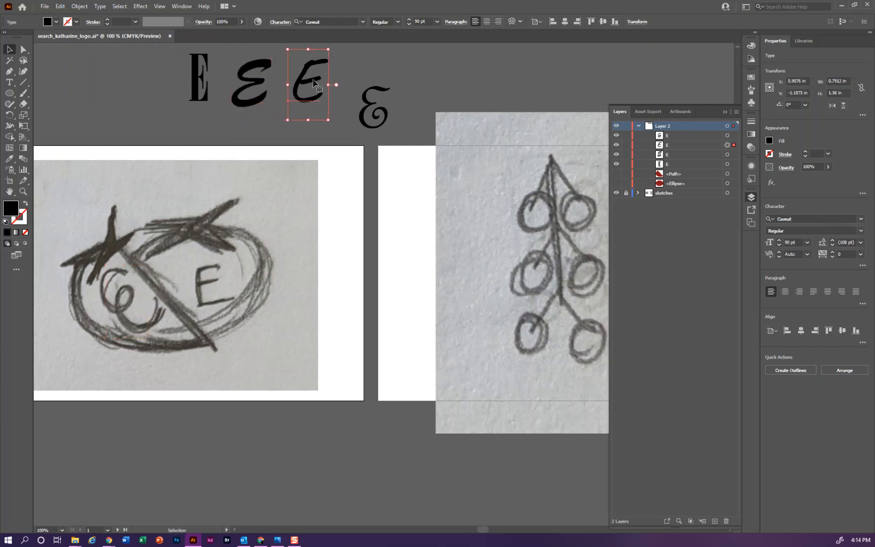
pyautogui.press('Delete')
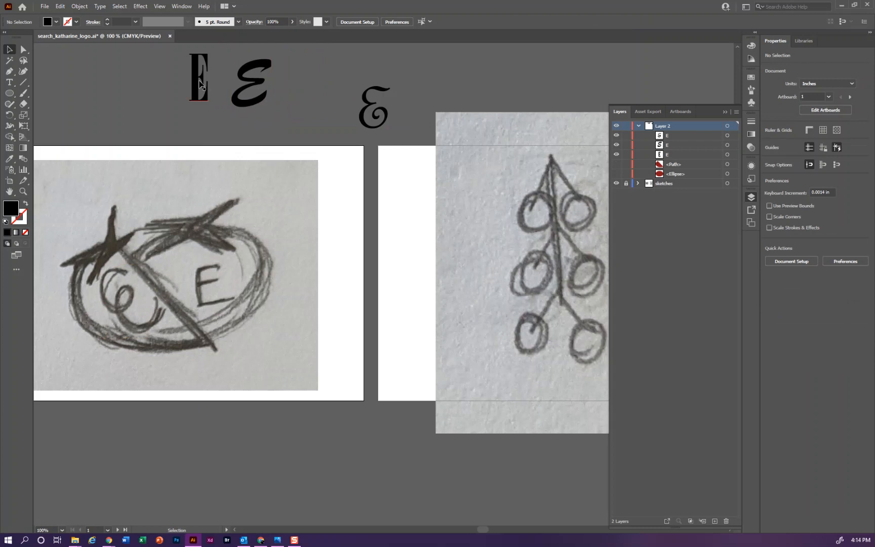
pyautogui.click(195, 84)
pyautogui.press('Delete')
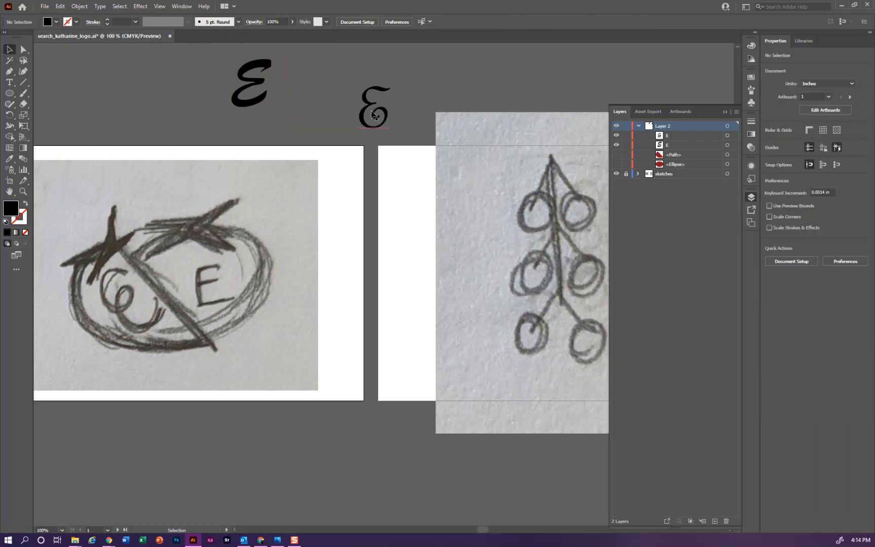
pyautogui.moveTo(369, 113); pyautogui.dragTo(320, 87)
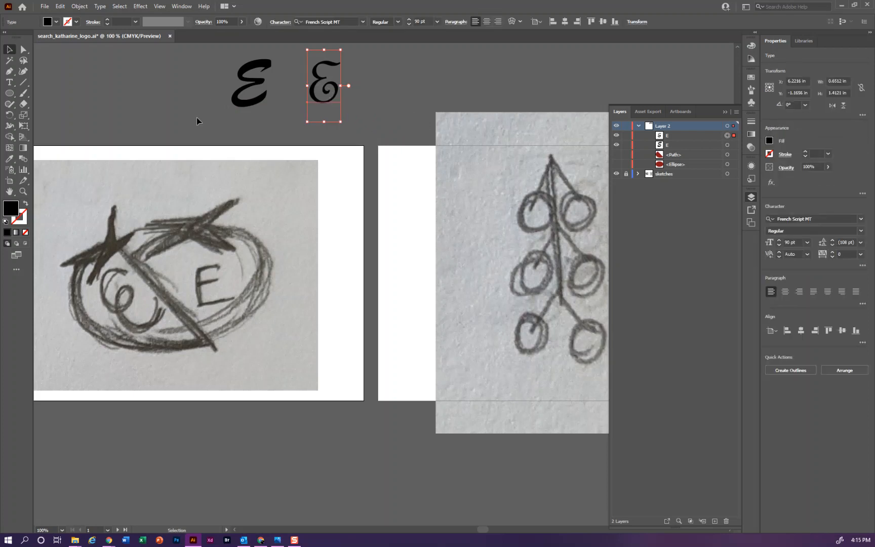
# - Move the French Script E onto the curly E in the tomato sketch and rotate it about 43° to follow the diagonal
pyautogui.moveTo(328, 77); pyautogui.dragTo(130, 302)
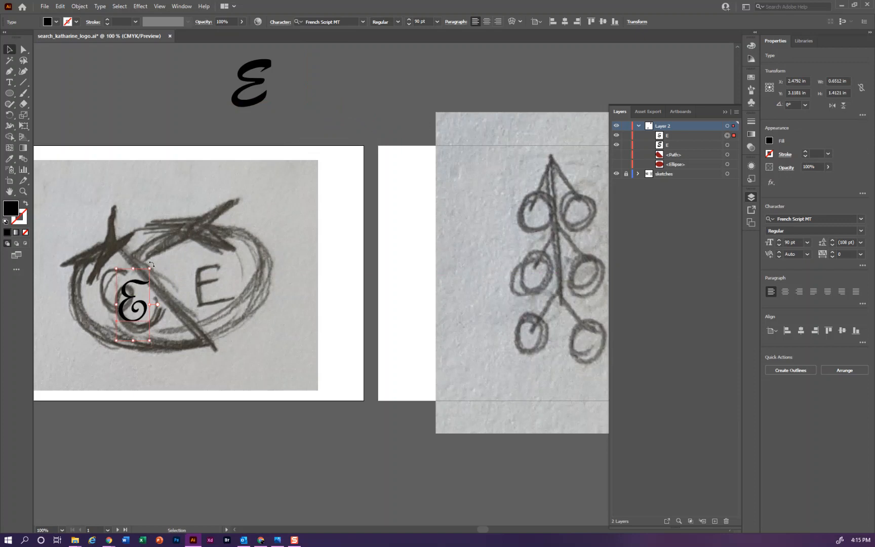
pyautogui.click(154, 264)
pyautogui.click(141, 281)
pyautogui.moveTo(153, 263)
pyautogui.mouseDown()
pyautogui.moveTo(164, 260)
pyautogui.moveTo(145, 253)
pyautogui.mouseUp()
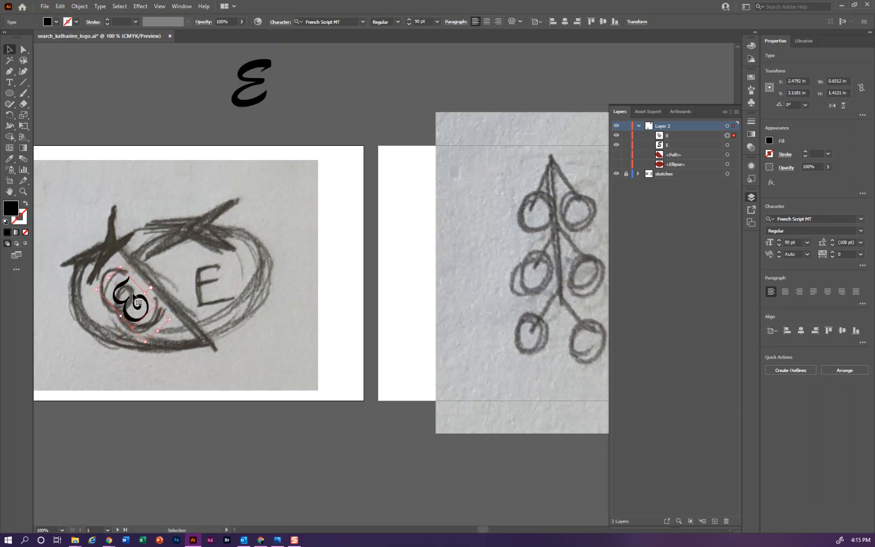
# - Enlarge the rotated French Script E to 124 pt
pyautogui.click(9, 82)
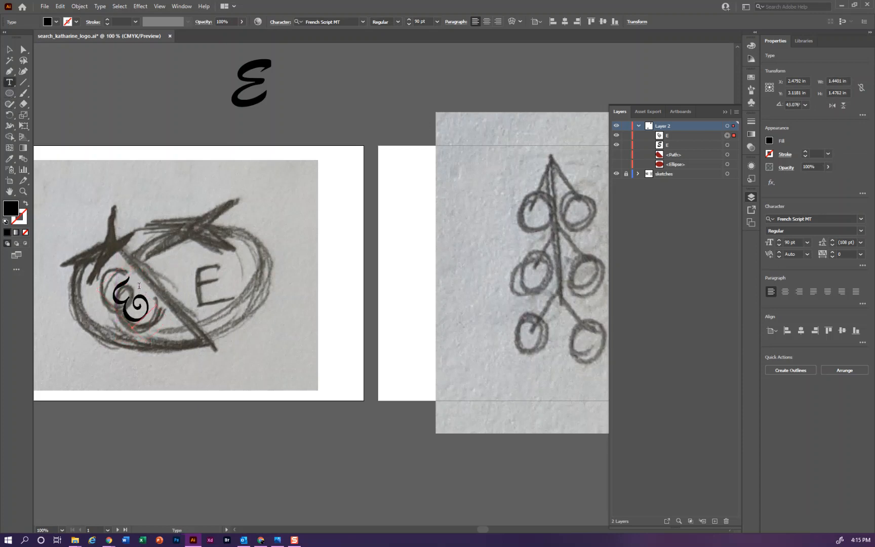
pyautogui.doubleClick(129, 299)
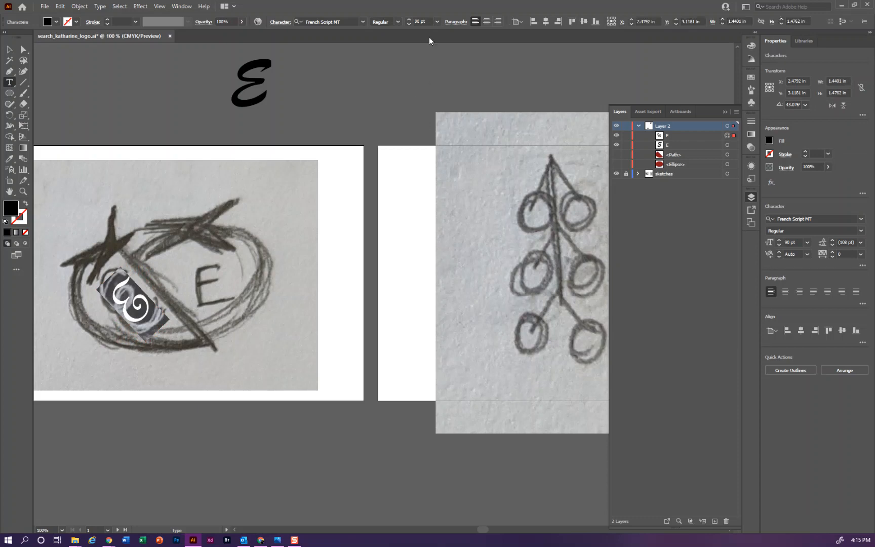
pyautogui.click(438, 22)
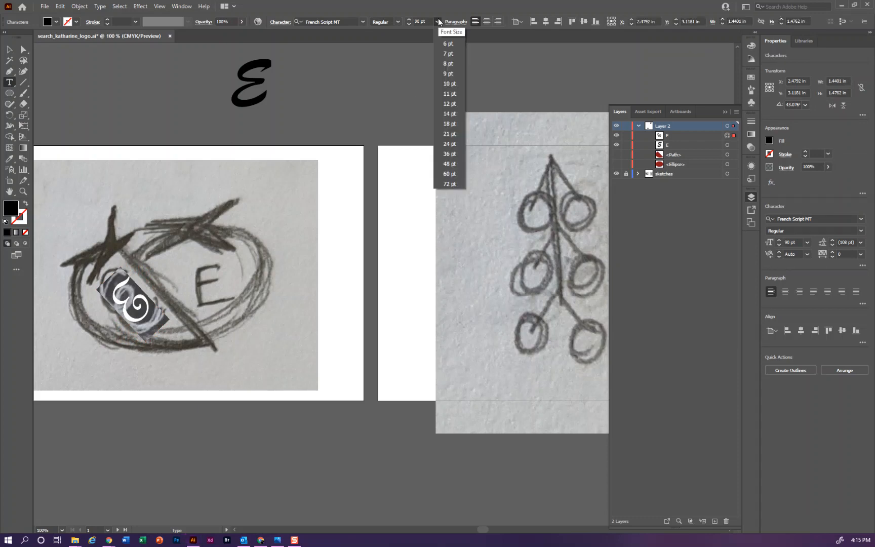
pyautogui.click(439, 22)
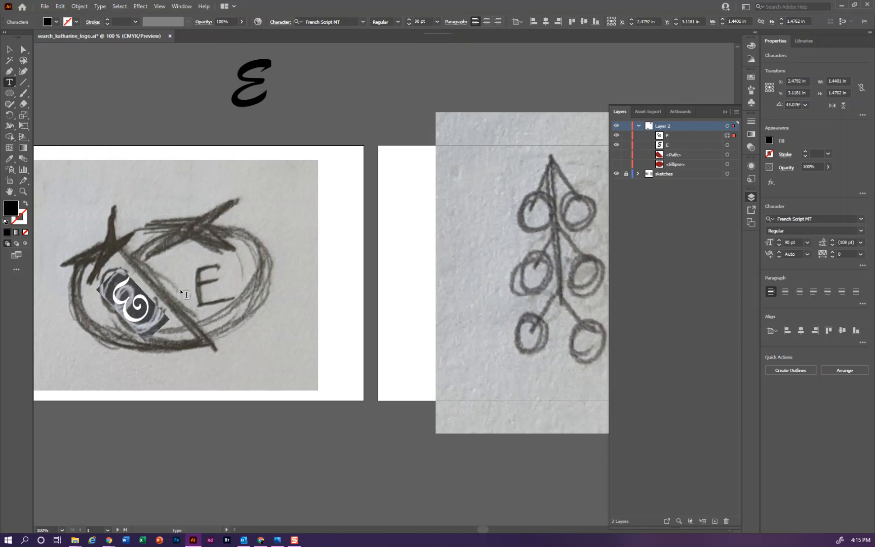
pyautogui.press('ctrl')
pyautogui.hotkey('ctrl', 'shift', '.')
pyautogui.hotkey('ctrl', 'shift', '.')
pyautogui.hotkey('ctrl', 'shift', '.')
pyautogui.hotkey('ctrl', 'shift', '.')
pyautogui.hotkey('ctrl', 'shift', '.')
pyautogui.hotkey('ctrl', 'shift', '.')
pyautogui.hotkey('ctrl', 'shift', '.')
pyautogui.hotkey('ctrl', 'shift', '.')
pyautogui.hotkey('ctrl', 'shift', '.')
pyautogui.hotkey('ctrl', 'shift', '.')
pyautogui.hotkey('ctrl', 'shift', '.')
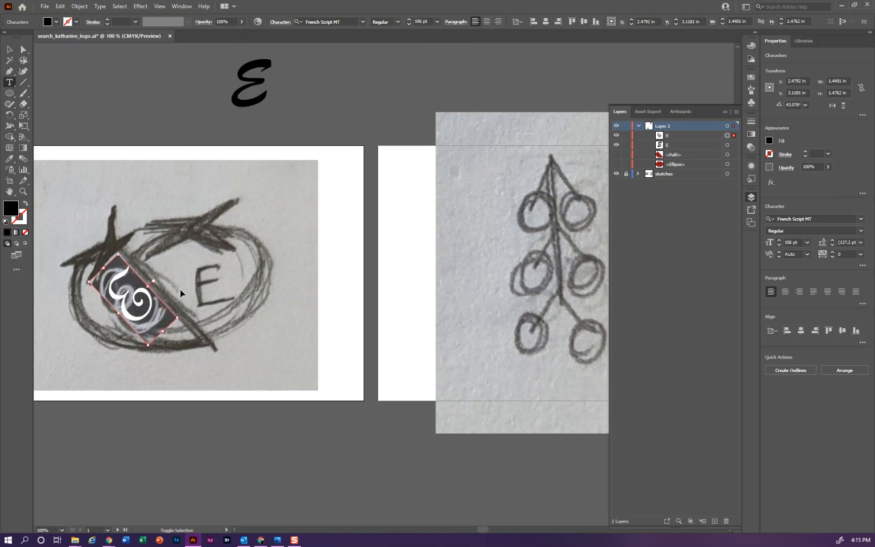
pyautogui.hotkey('ctrl', 'shift', '.')
pyautogui.hotkey('ctrl', 'shift', '.')
pyautogui.hotkey('ctrl', 'shift', '.')
pyautogui.hotkey('ctrl', 'shift', '.')
pyautogui.hotkey('ctrl', 'shift', '.')
pyautogui.hotkey('ctrl', 'shift', '.')
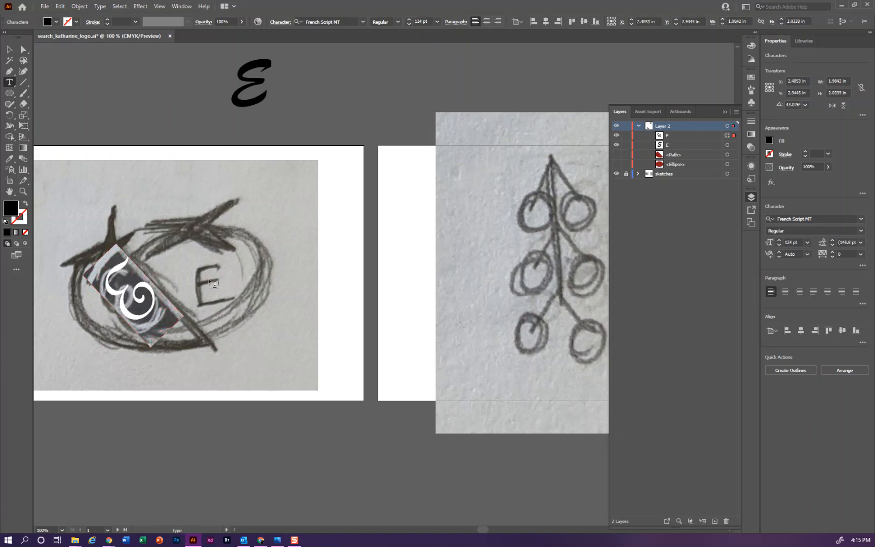
# - Shift the enlarged E slightly down so it sits over the sketched curly letter
pyautogui.click(24, 51)
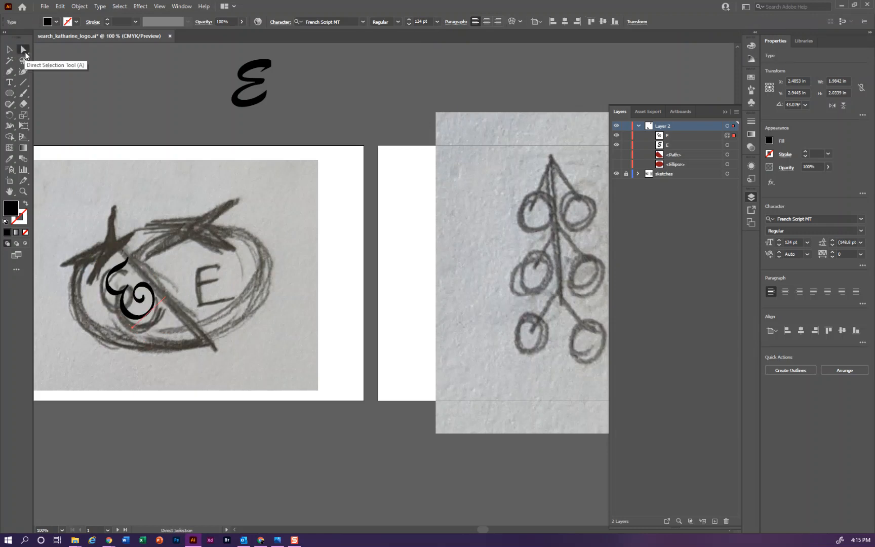
pyautogui.click(10, 49)
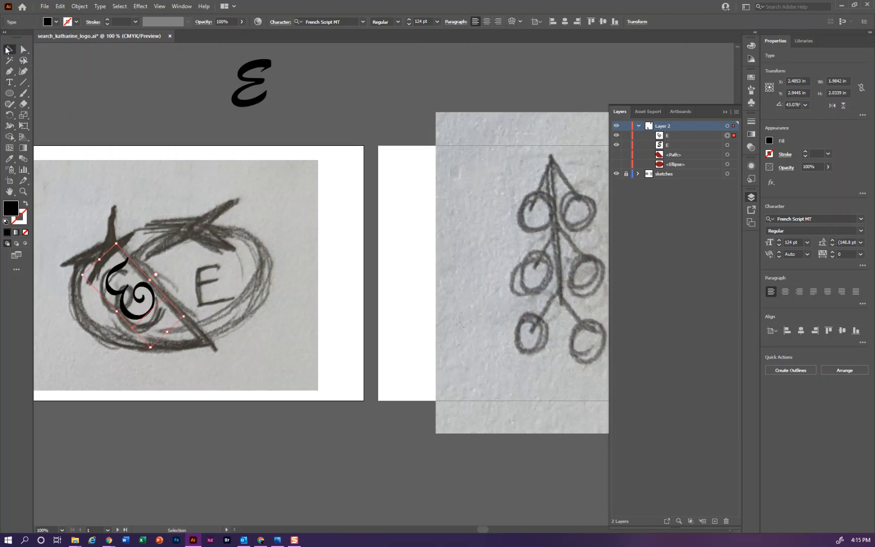
pyautogui.moveTo(125, 293); pyautogui.dragTo(123, 301)
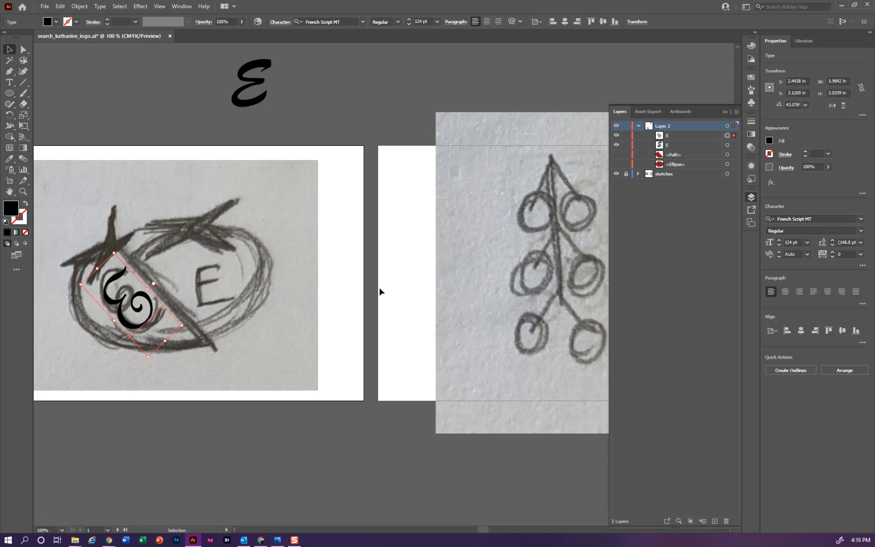
# - Show the hidden red half-tomato path and enlarge it outward to about 2.91 × 2.53 in
pyautogui.click(617, 158)
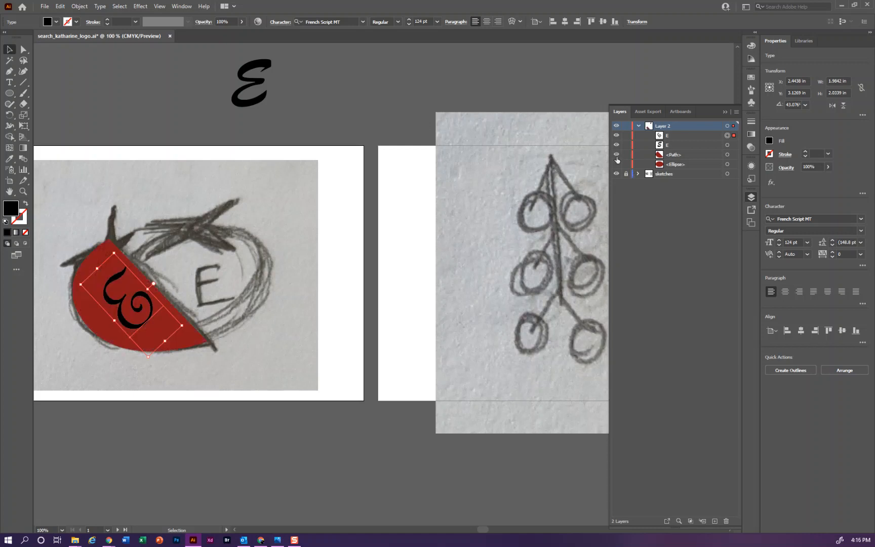
pyautogui.click(198, 340)
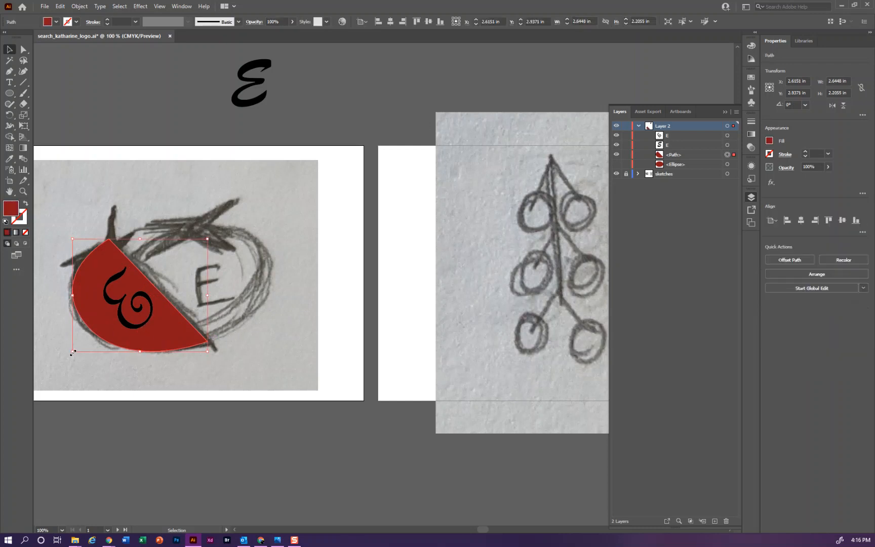
pyautogui.moveTo(73, 352); pyautogui.dragTo(59, 368)
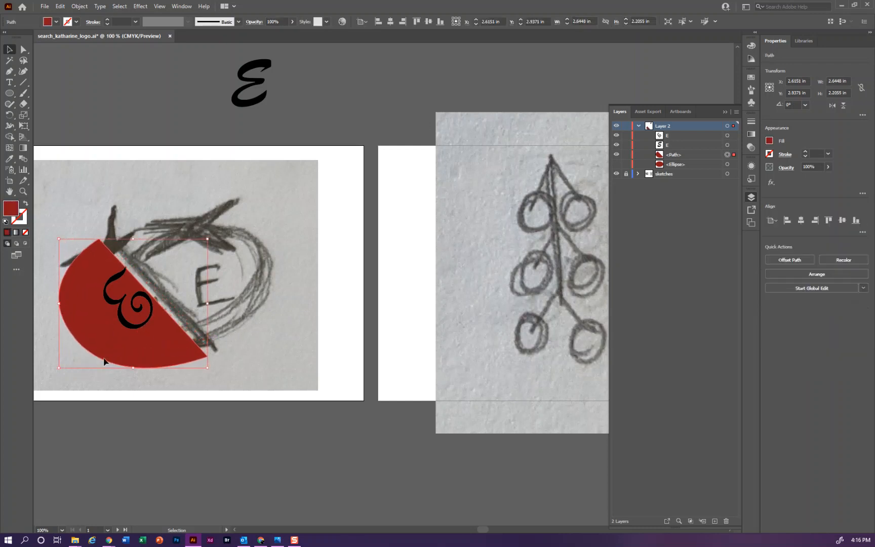
# - Move the enlarged red half against the sketched diagonal and reposition the curly French Script E inside it
pyautogui.moveTo(141, 344); pyautogui.dragTo(148, 338)
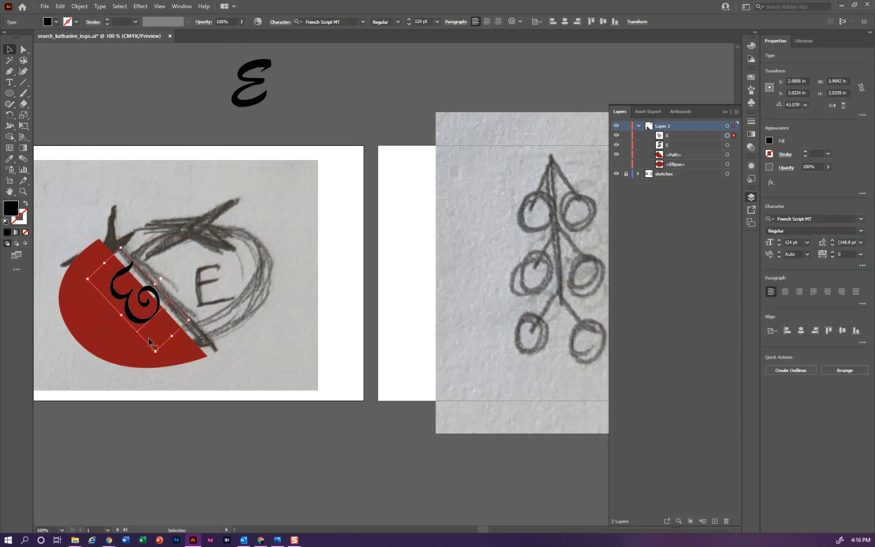
pyautogui.click(678, 155)
pyautogui.click(184, 351)
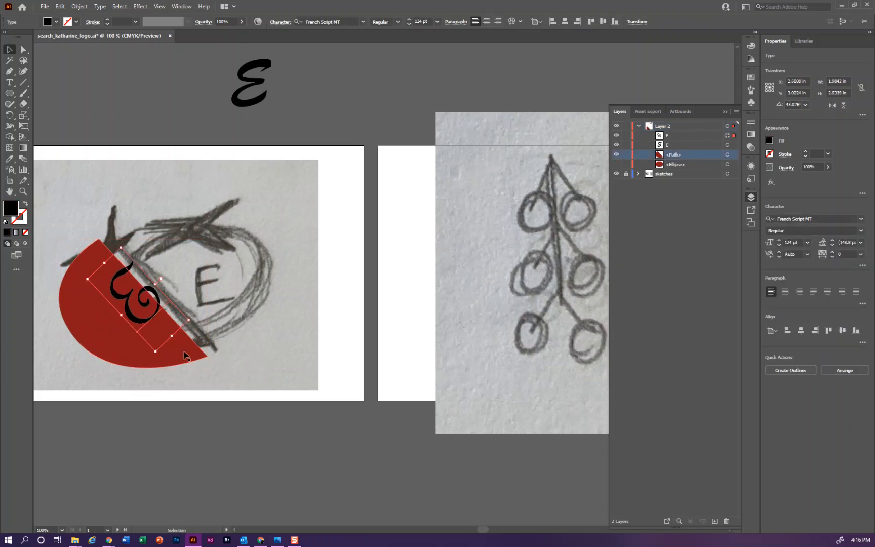
pyautogui.moveTo(193, 356); pyautogui.dragTo(203, 351)
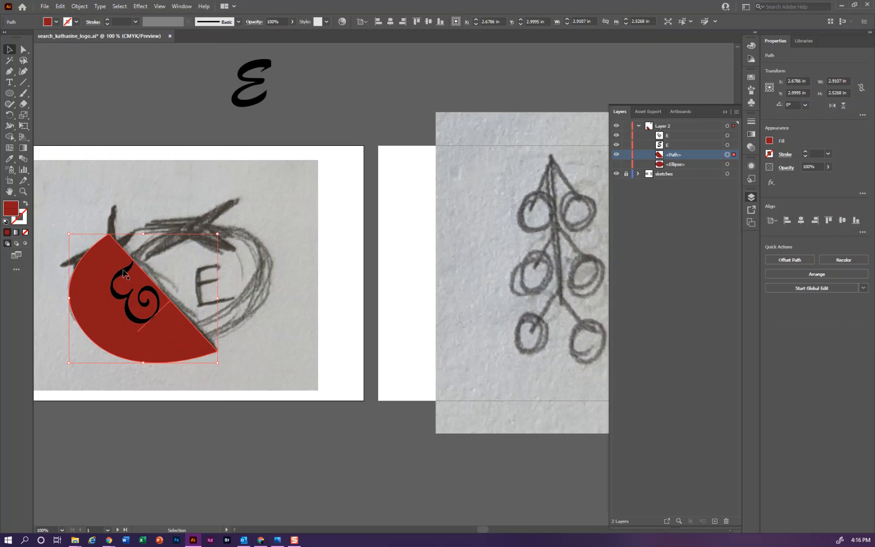
pyautogui.moveTo(124, 273); pyautogui.dragTo(113, 278)
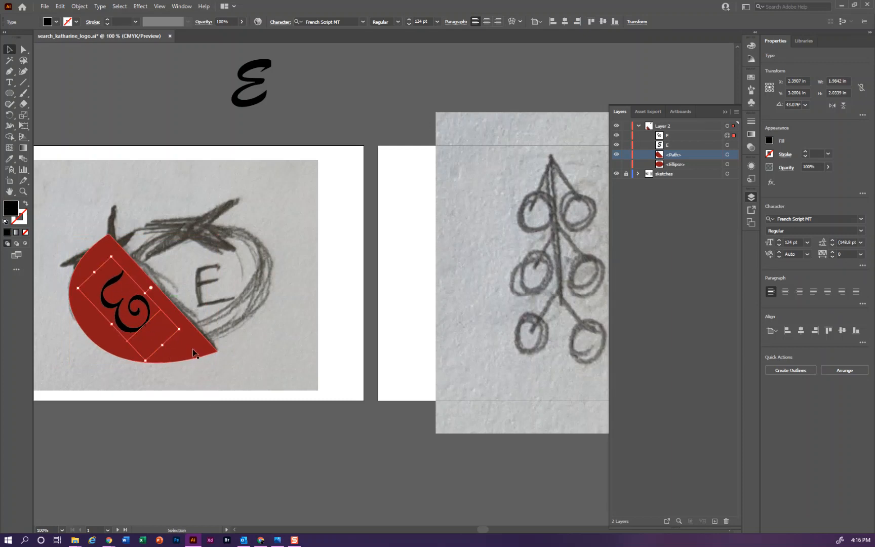
# - Show the hidden red ellipse behind the half-tomato path and lock only the ellipse
pyautogui.click(626, 155)
pyautogui.click(627, 166)
pyautogui.click(616, 164)
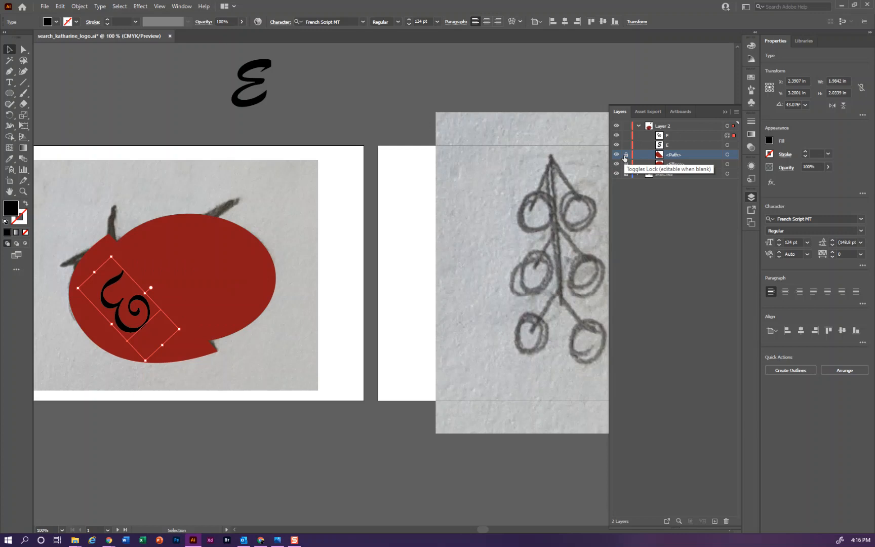
pyautogui.click(626, 156)
pyautogui.click(626, 155)
pyautogui.click(180, 345)
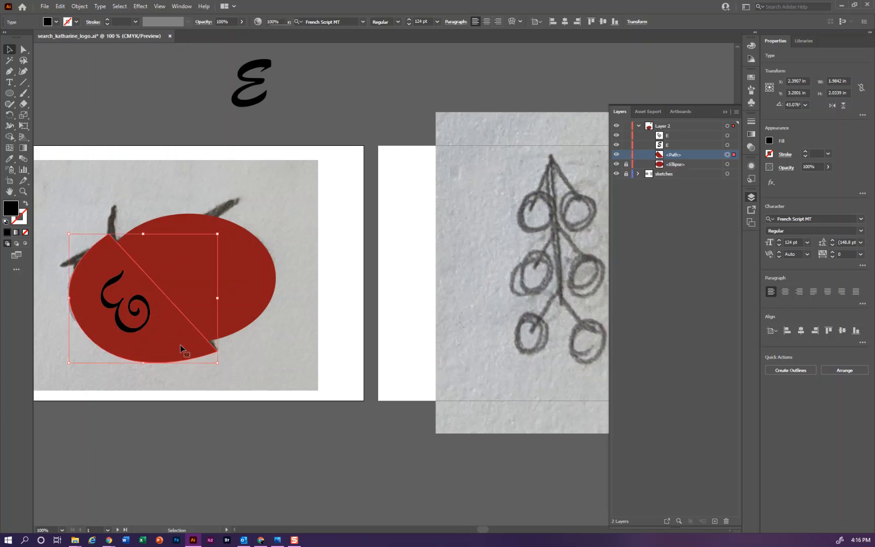
pyautogui.doubleClick(192, 348)
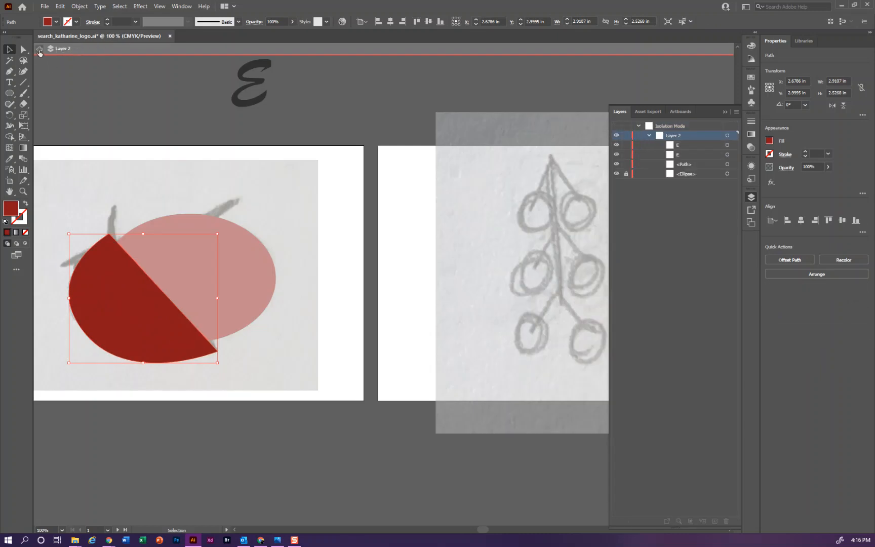
pyautogui.click(39, 50)
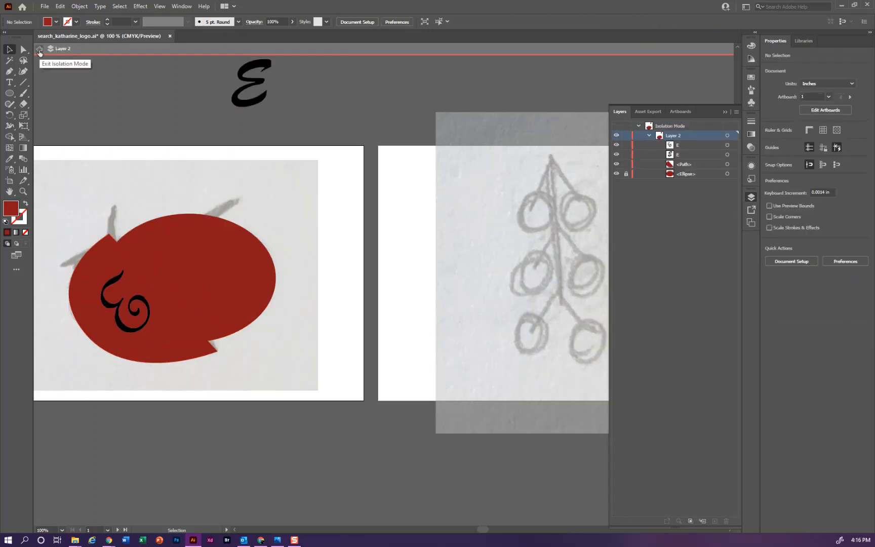
pyautogui.click(39, 50)
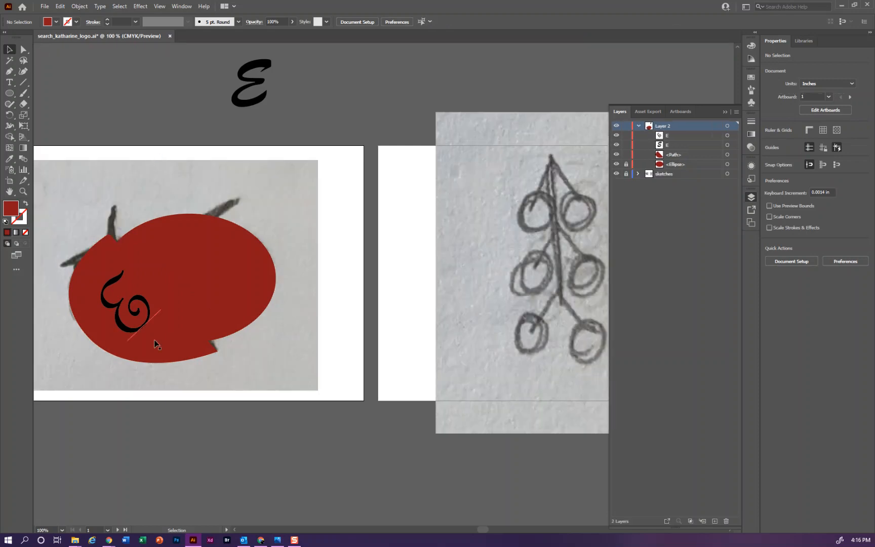
# - Fill the half-tomato path with bright red D60515 and deselect it
pyautogui.click(187, 355)
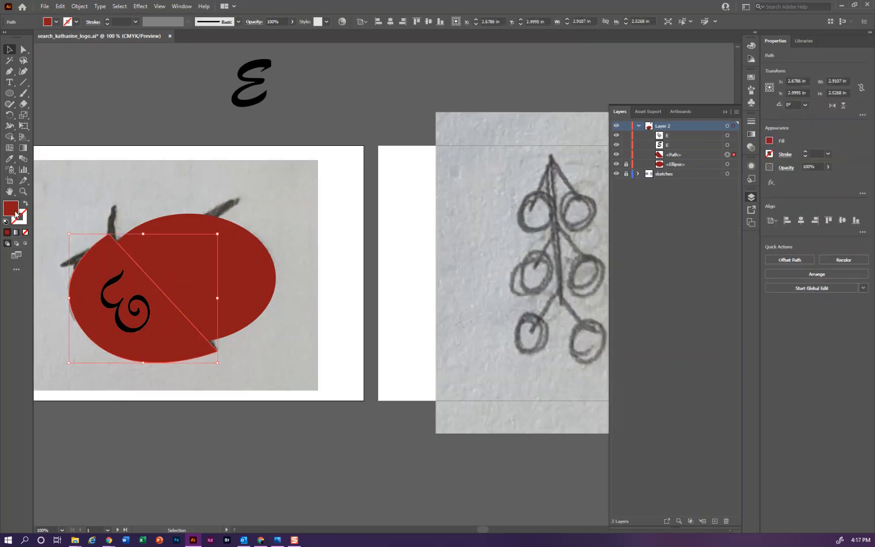
pyautogui.doubleClick(14, 212)
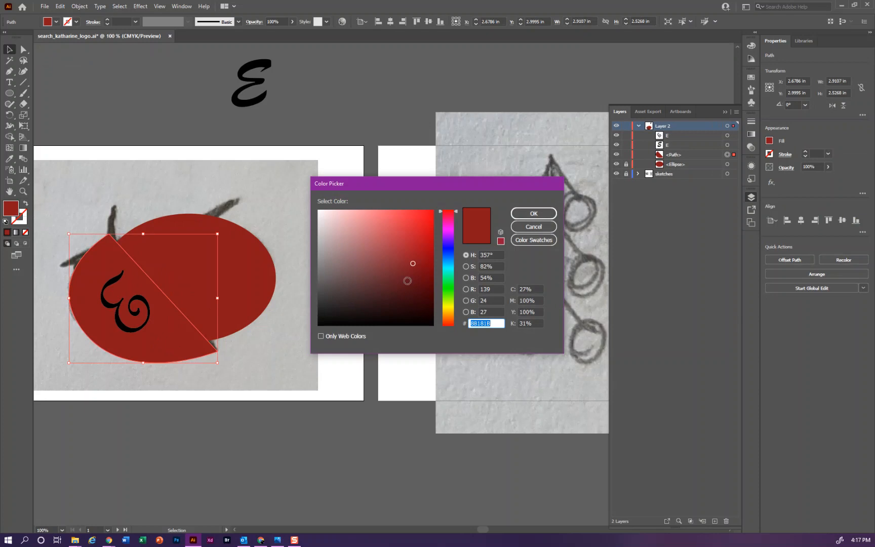
pyautogui.click(431, 227)
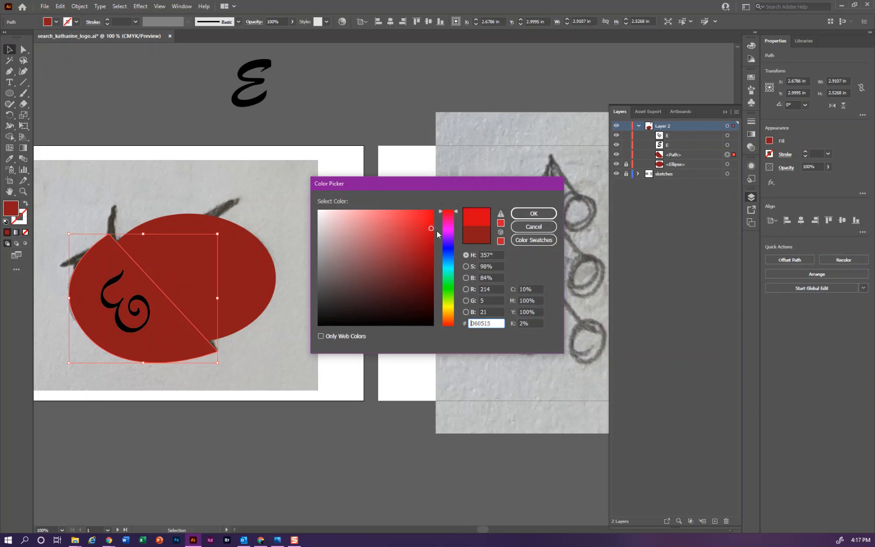
pyautogui.click(534, 213)
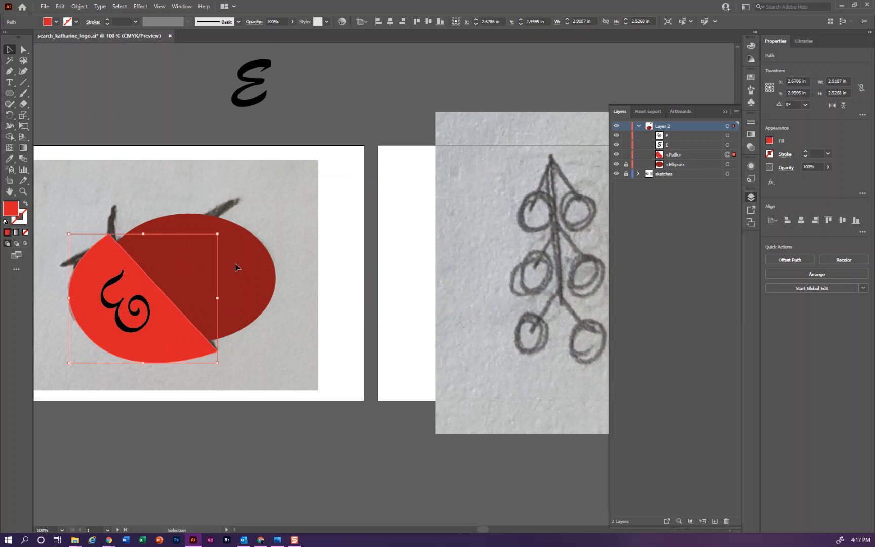
pyautogui.click(81, 96)
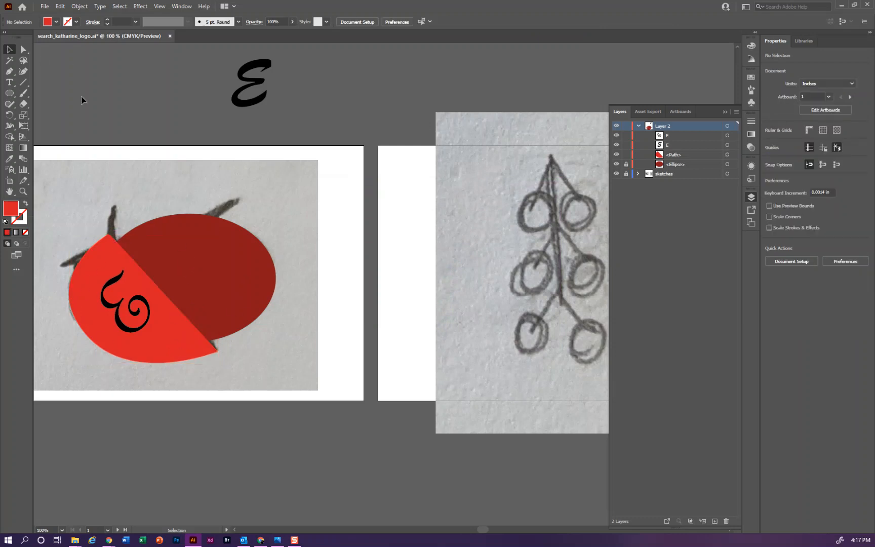